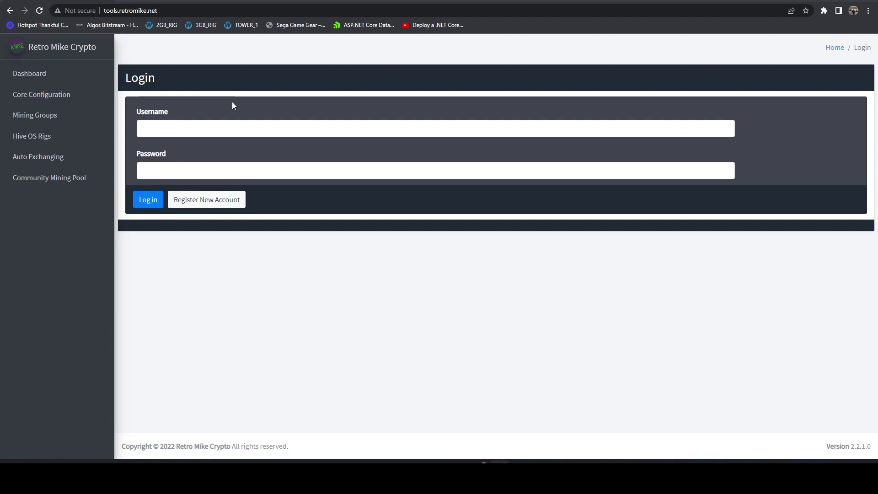
Log out of the currently signed-in account and open the registration form for a new account
left_click(214, 203)
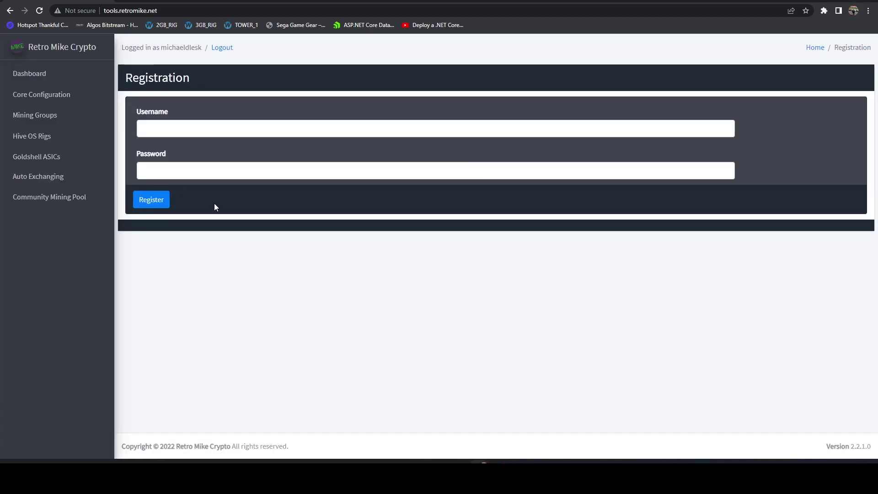
left_click(214, 47)
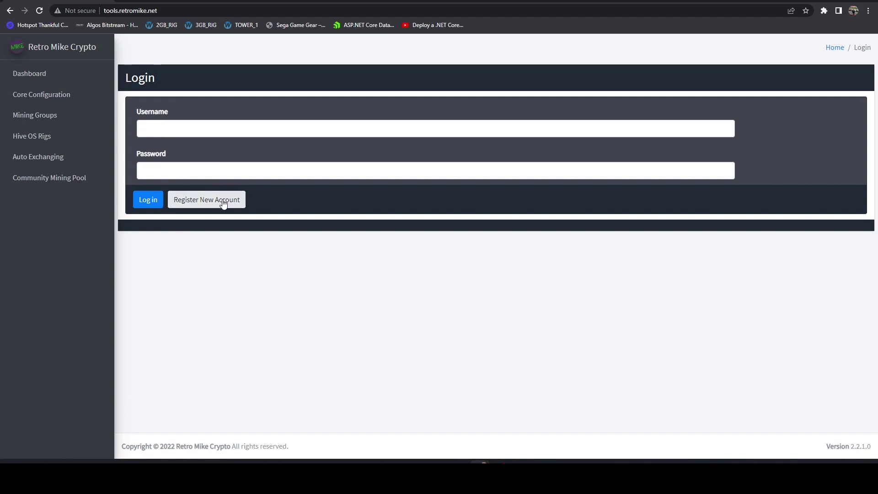
left_click(223, 203)
Register a new account with the username demo and an account password, and dismiss the browser's offer to save it
left_click(220, 121)
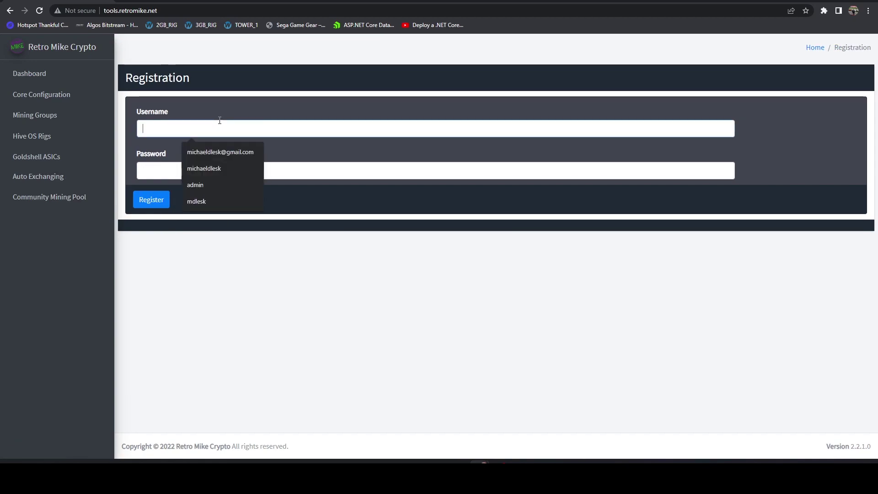
left_click(142, 174)
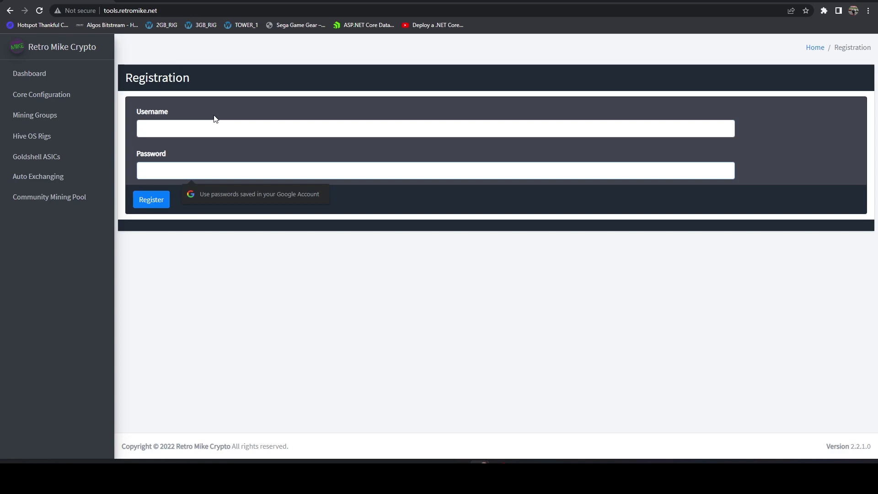
left_click(214, 133)
type("demo")
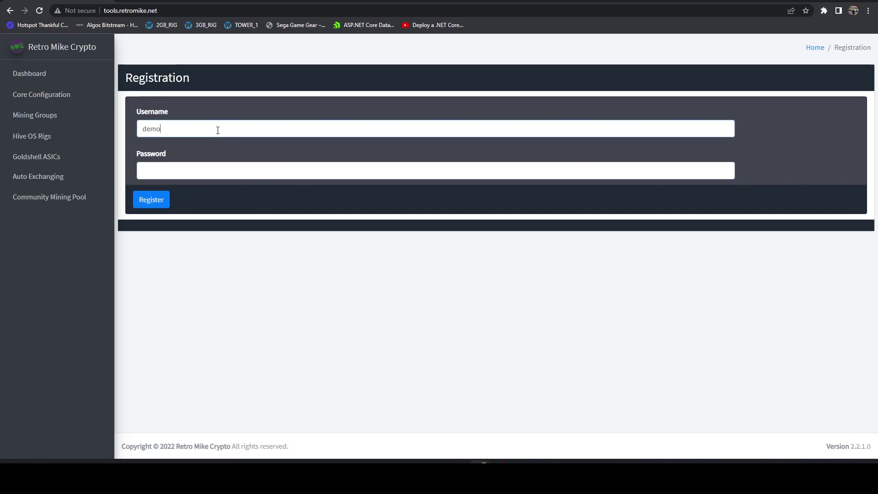
key("Tab")
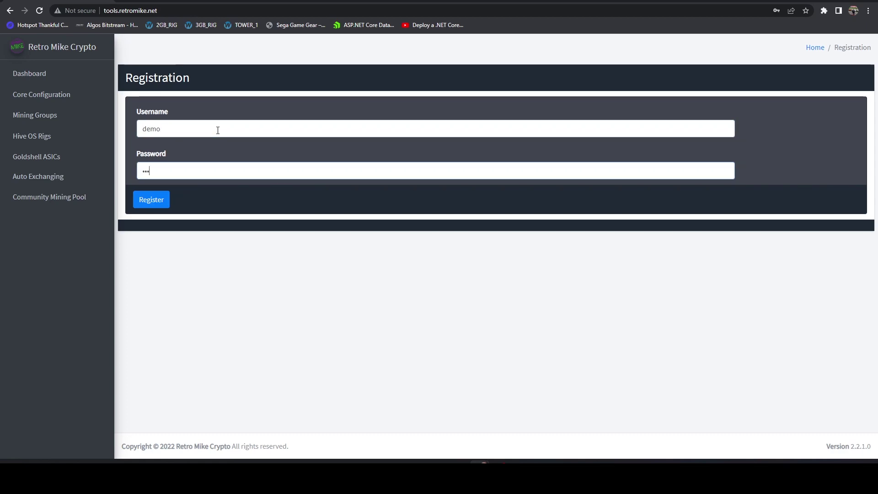
left_click(156, 206)
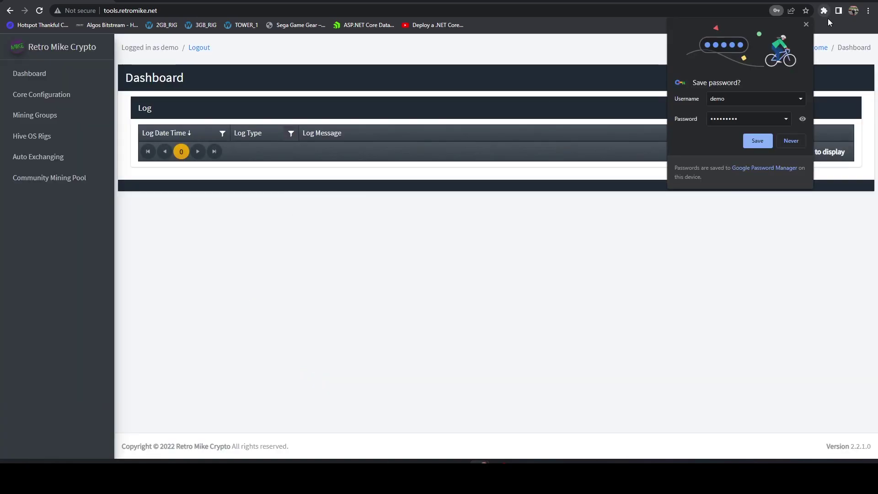
left_click(806, 24)
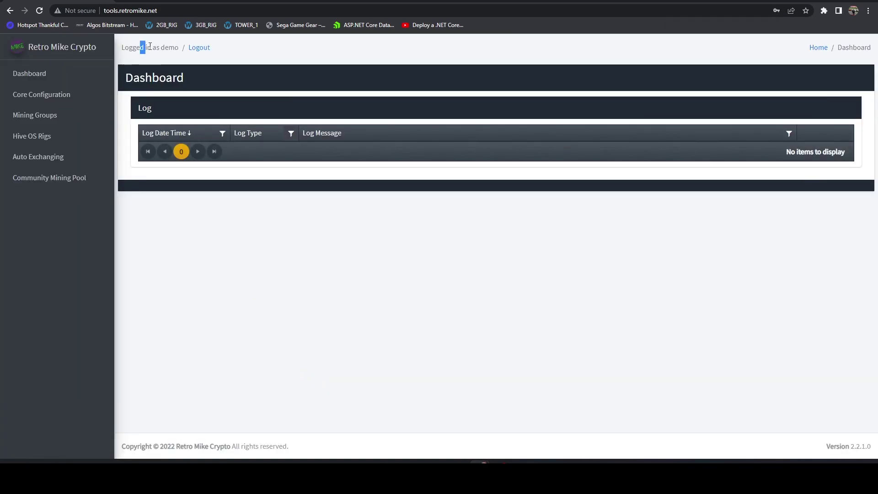
Check which account is logged in, and review the Default Power Price and Profitability Difference Threshold in the core configuration
left_click_drag(140, 48, 179, 48)
left_click(280, 267)
left_click(34, 99)
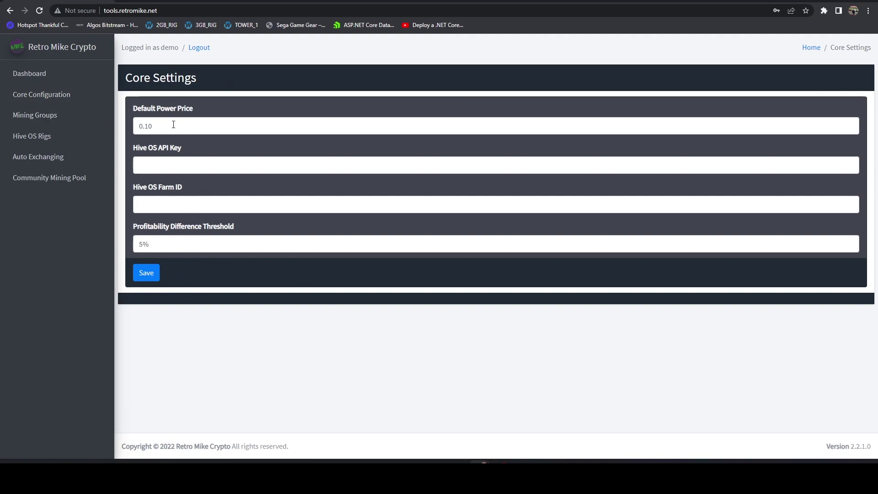
left_click_drag(158, 127, 130, 112)
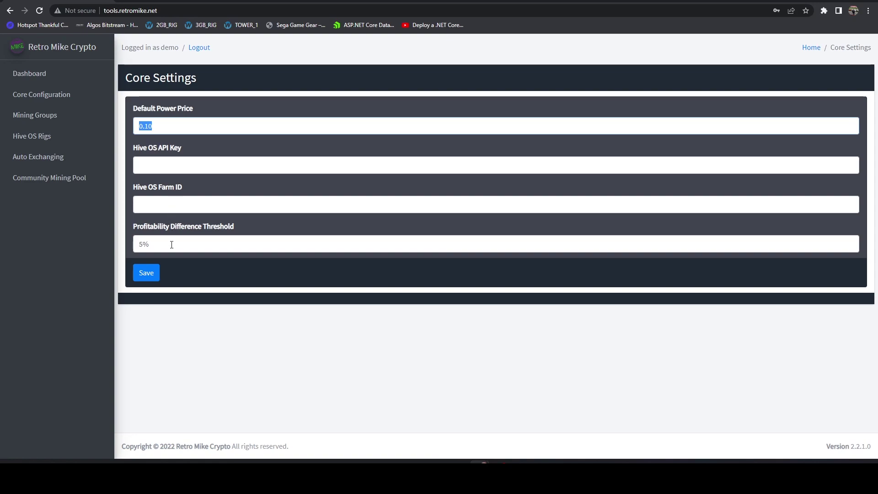
left_click_drag(171, 245, 122, 238)
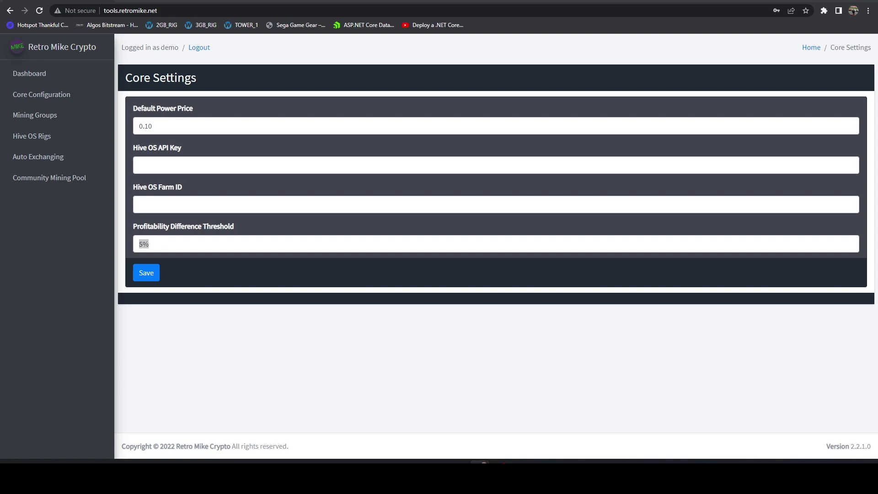
Sign back in to the existing account and open its Hive OS rig settings
key("Return")
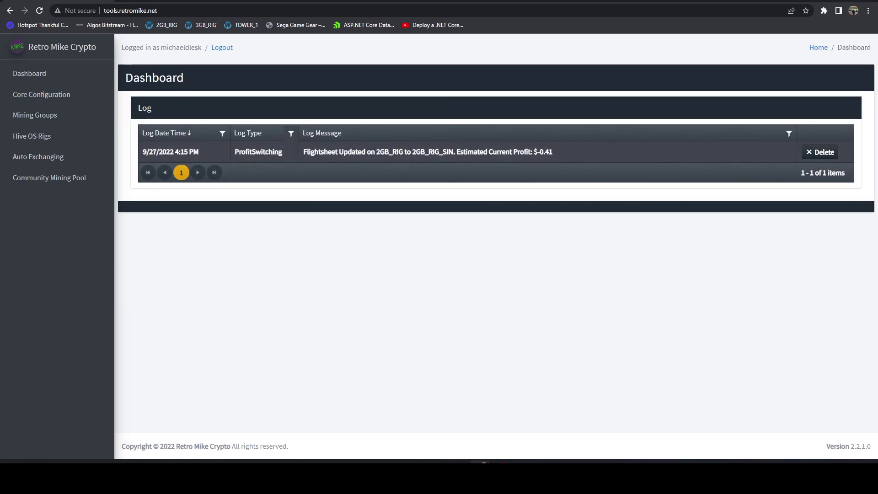
left_click(37, 135)
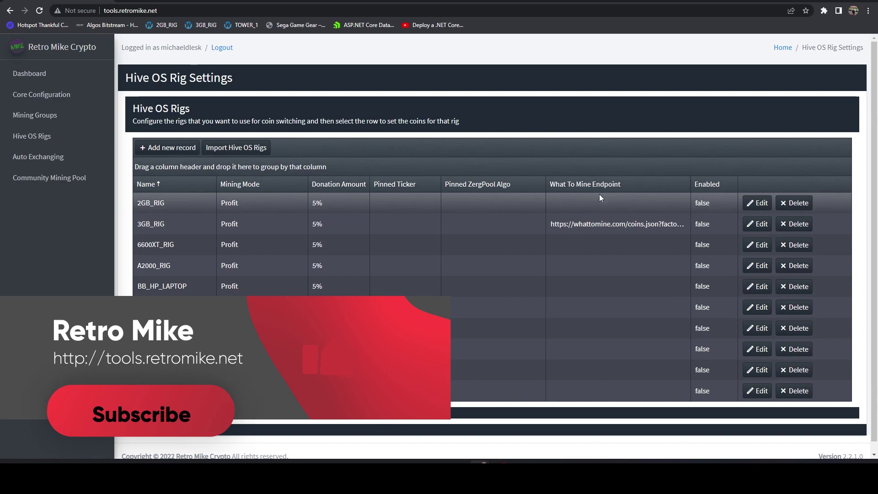
Delete every rig from the Hive OS Rigs list, from 2GB_RIG through TOWER_NODE, confirming each deletion
left_click(798, 205)
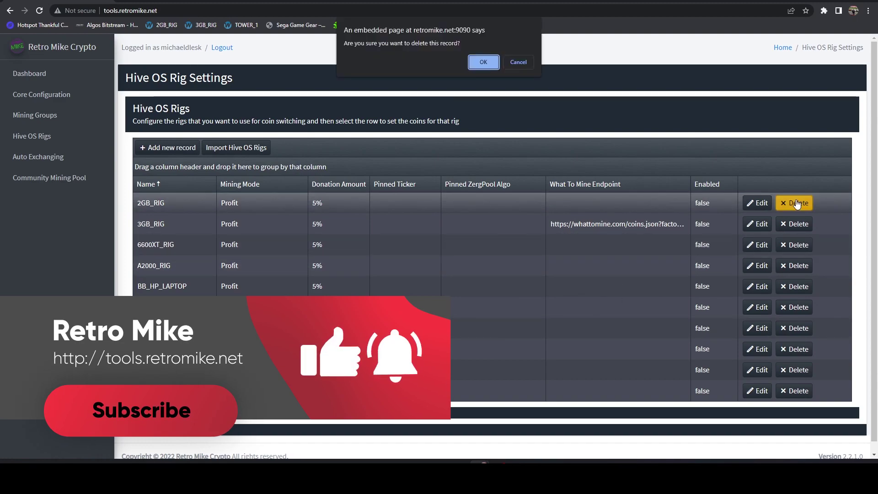
key("Return")
left_click(798, 204)
key("Return")
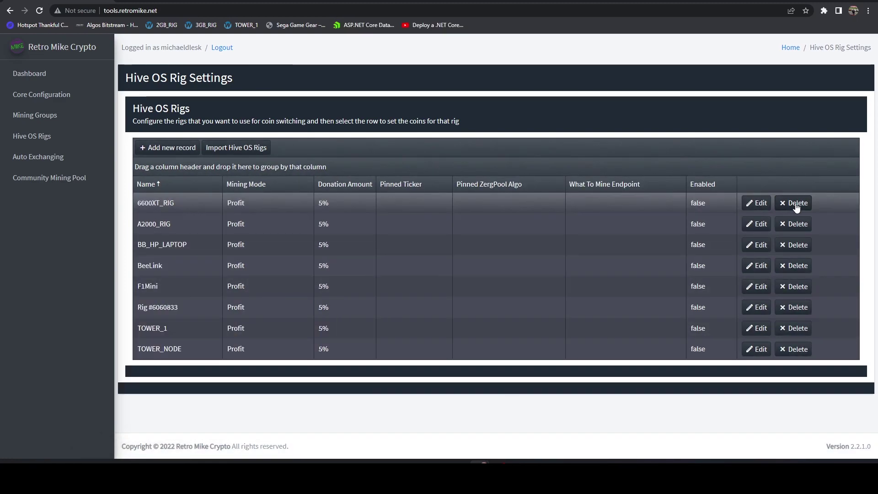
left_click(796, 204)
key("Return")
left_click(796, 206)
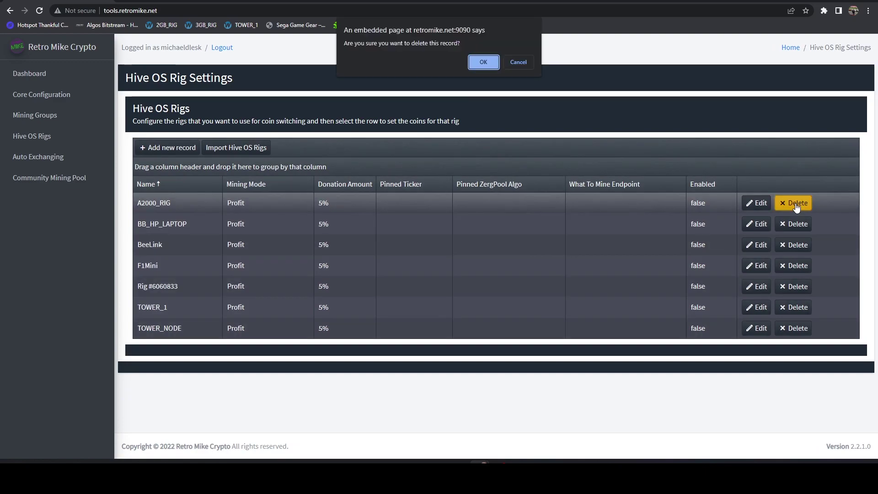
key("Return")
left_click(797, 207)
key("Return")
left_click(796, 207)
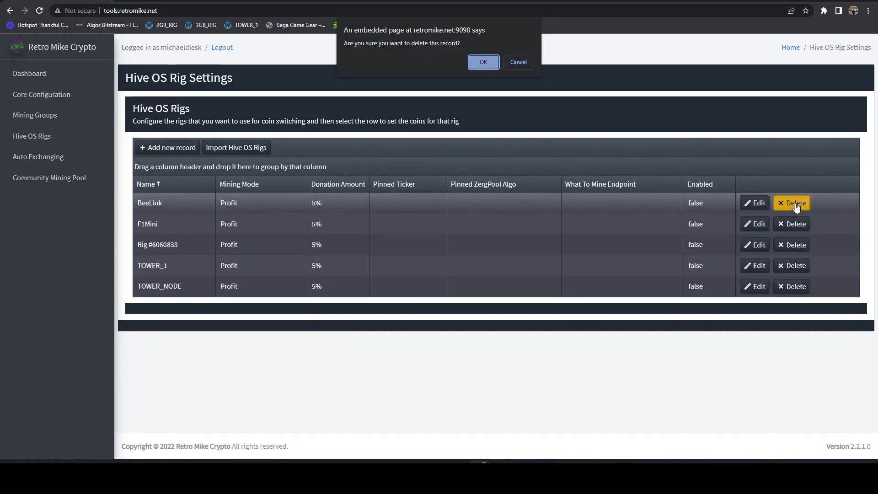
key("Return")
left_click(796, 207)
key("Return")
left_click(795, 207)
key("Return")
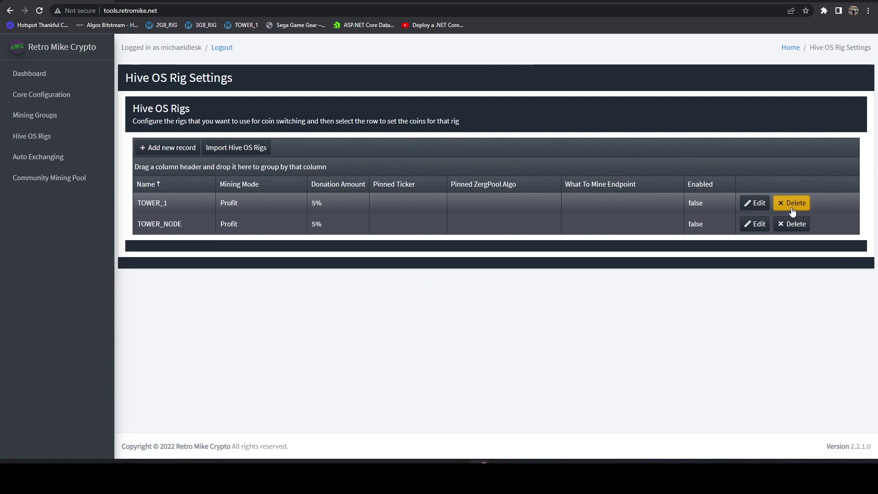
left_click(795, 206)
key("Return")
left_click(795, 205)
key("Return")
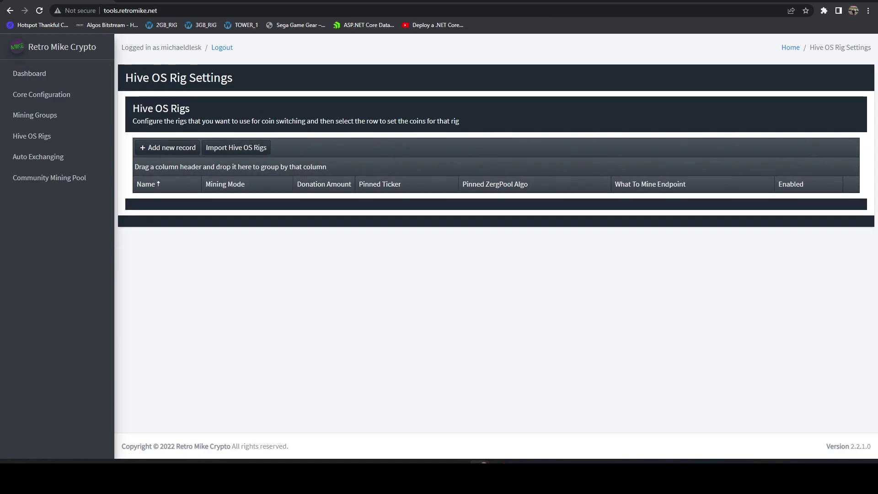
Check the Hive OS API key and farm ID in the core configuration, and import the rigs from Hive OS
left_click(53, 93)
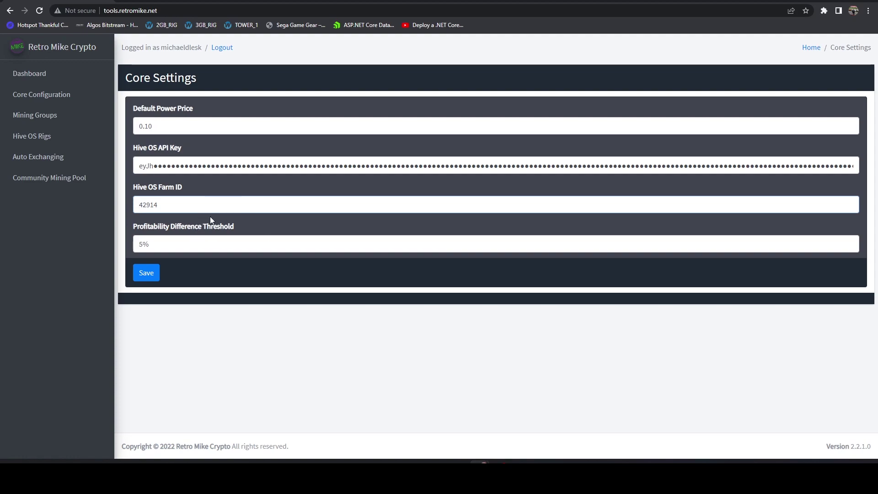
left_click(27, 139)
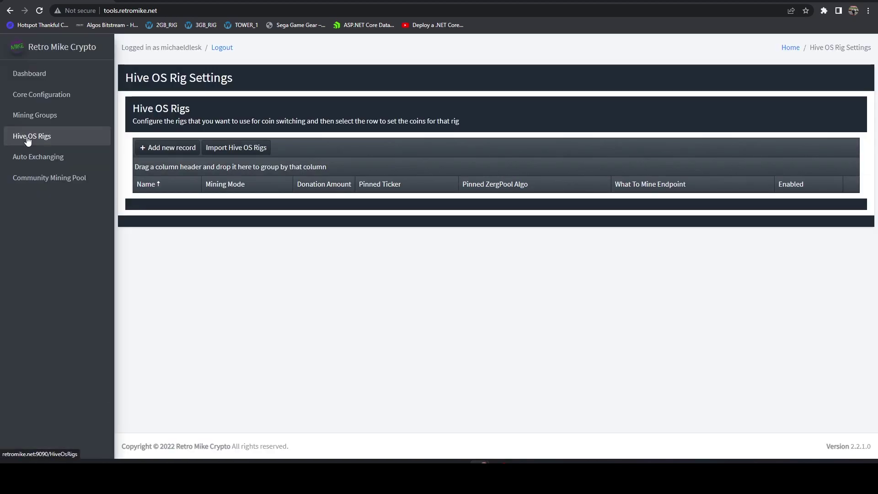
left_click(236, 151)
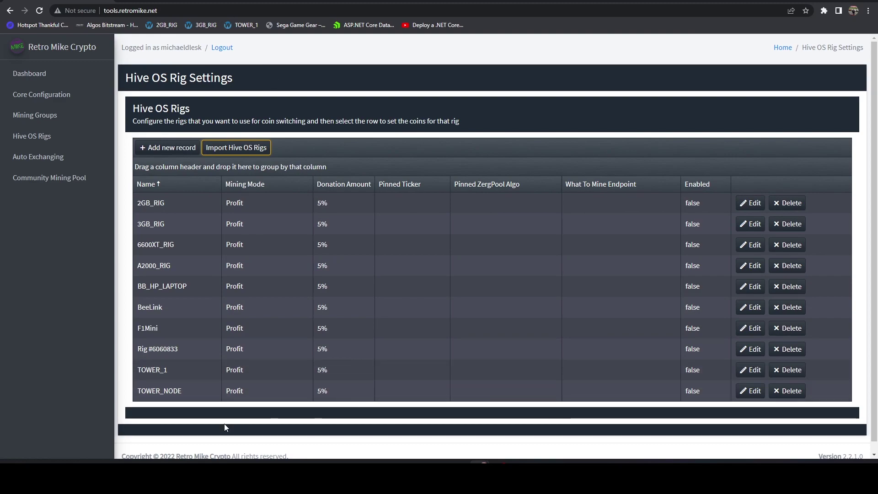
Set the TOWER_1 rig's What To Mine Endpoint to the coins.json URL from the TOWER_1 WhatToMine bookmark and save the row
left_click(230, 369)
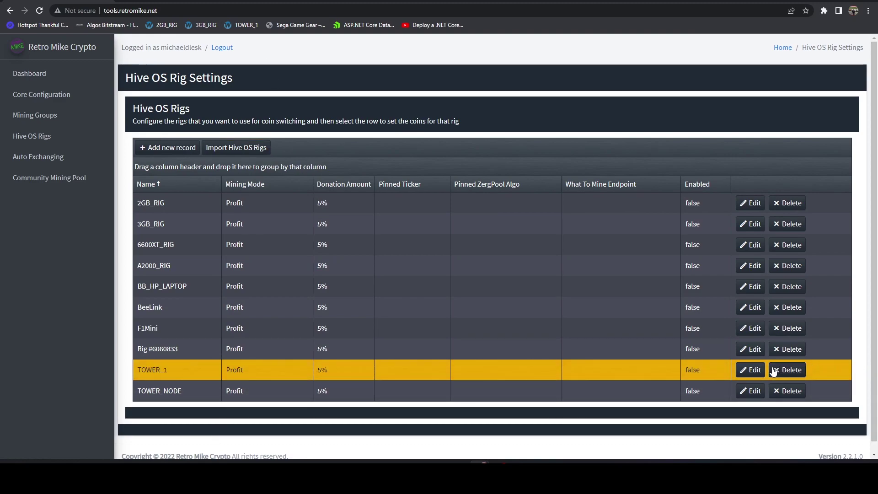
left_click(754, 369)
right_click(246, 23)
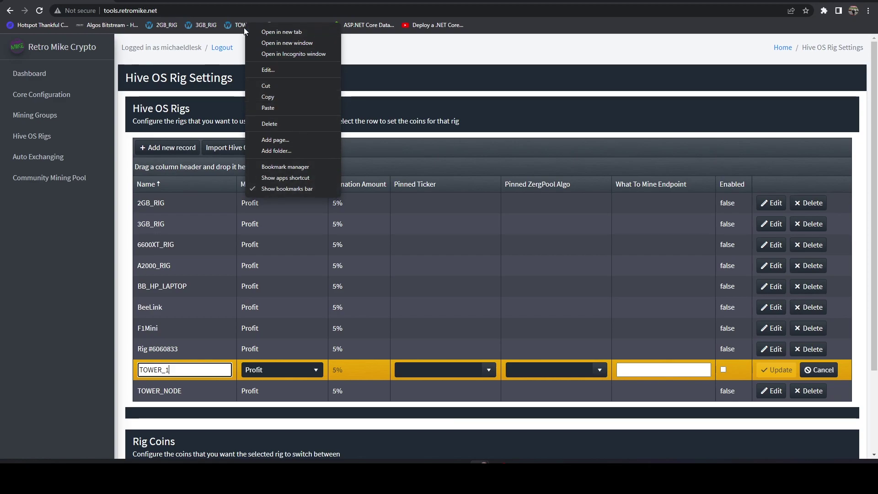
left_click(292, 32)
left_click(136, 0)
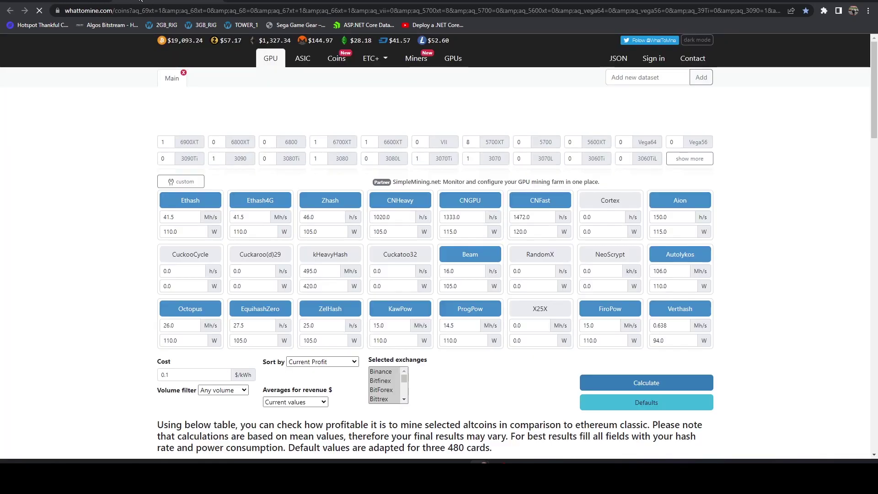
key("ctrl+shift+Tab")
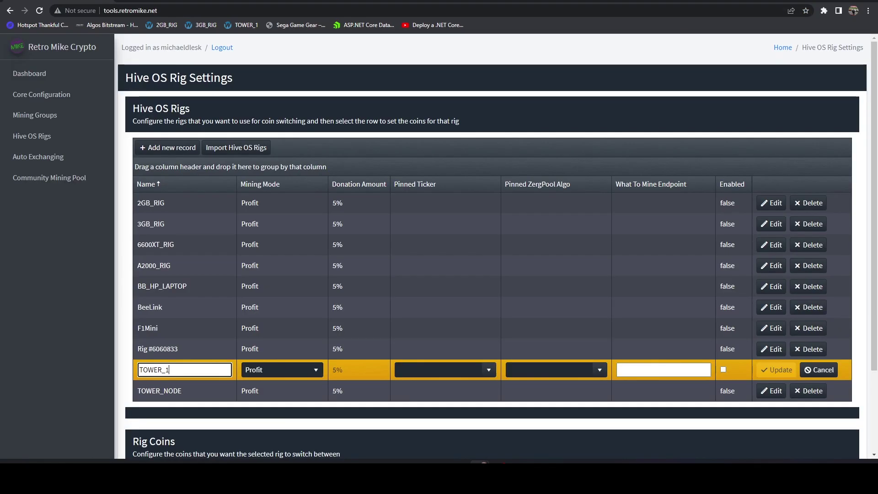
left_click(651, 369)
key("ctrl+v")
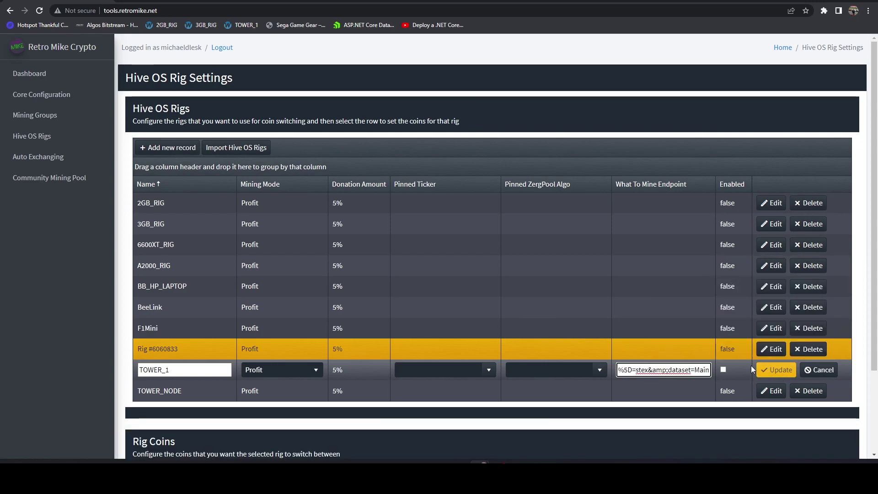
left_click(781, 370)
Select the TOWER_1 rig and import its coins into the Rig Coins list
left_click(380, 371)
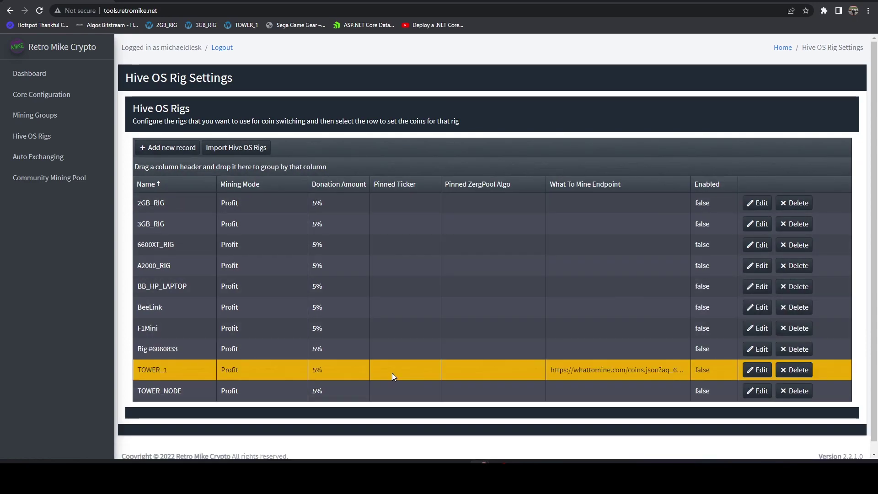
scroll(435, 268, "down", 2)
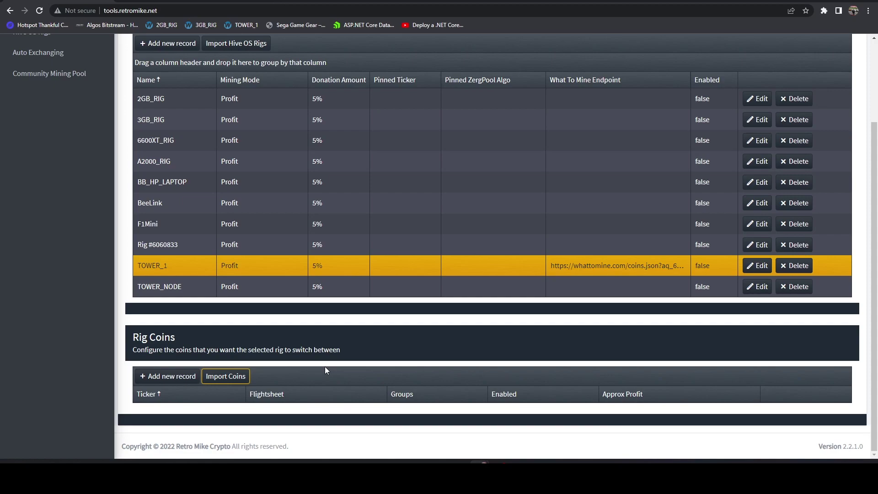
scroll(378, 331, "down", 3)
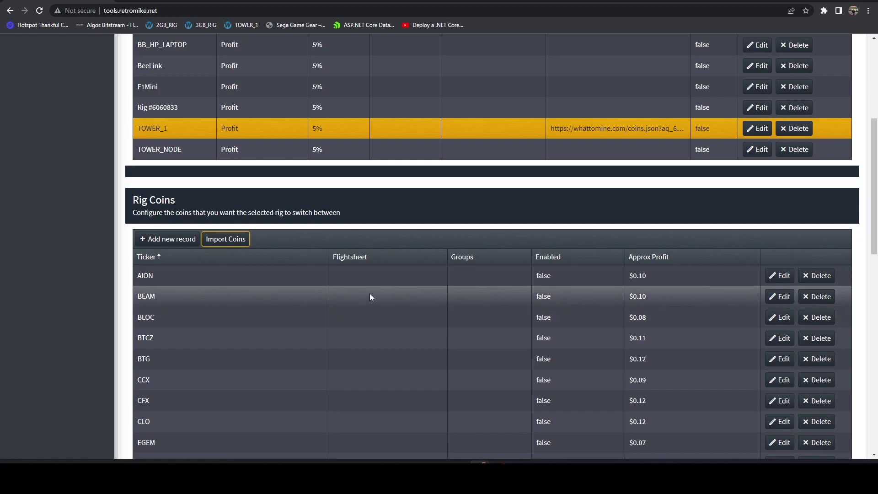
Look through TOWER_1's imported coins and sort them by approximate profit from highest to lowest
scroll(393, 297, "down", 3)
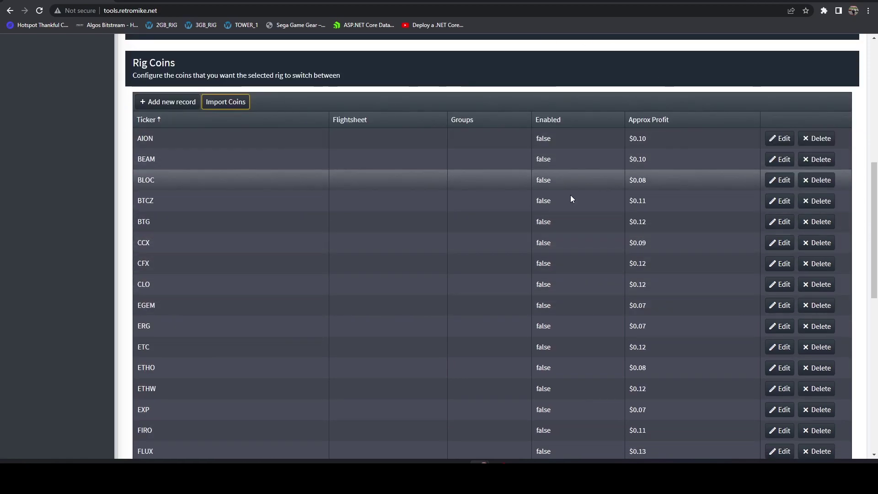
scroll(666, 121, "down", 10)
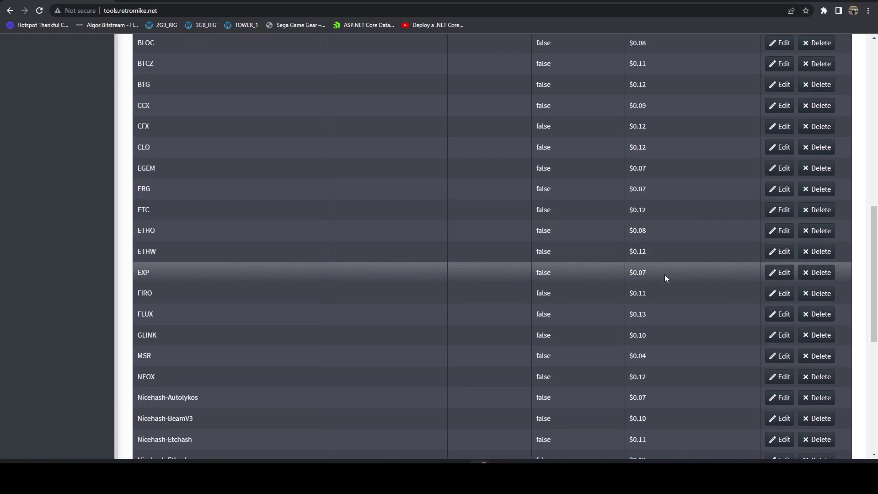
scroll(658, 387, "up", 15)
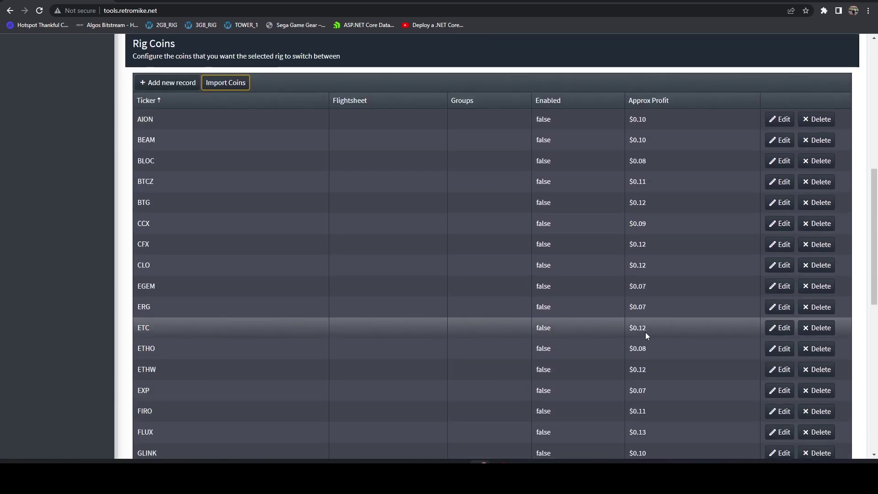
left_click(645, 146)
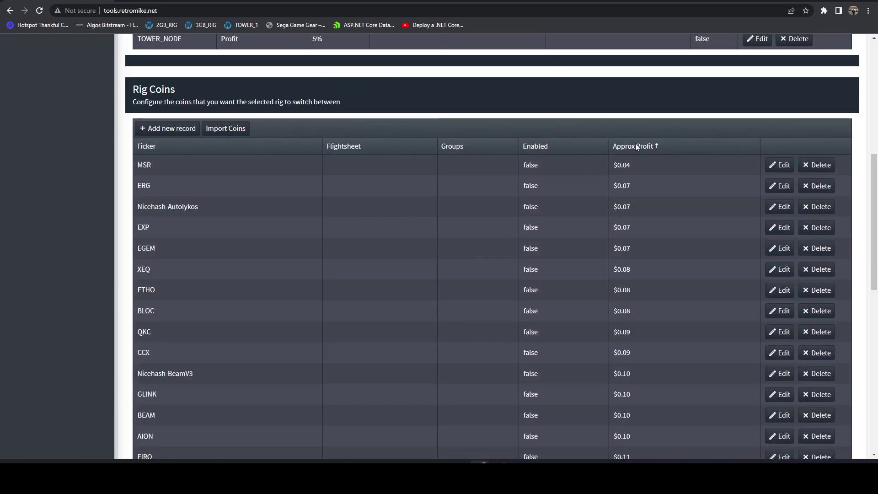
left_click(634, 144)
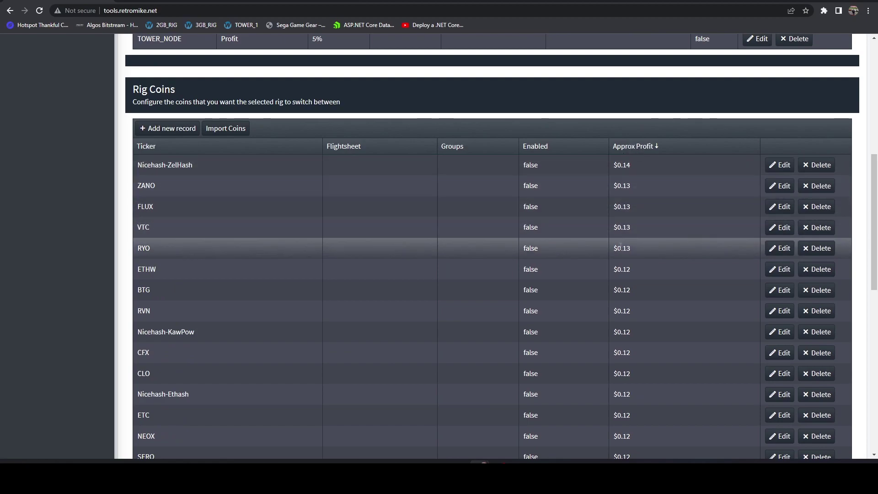
Assign the TOWER_1_ZANO flightsheet to the Nicehash-ZelHash rig coin, enable the coin and save the row
left_click(780, 165)
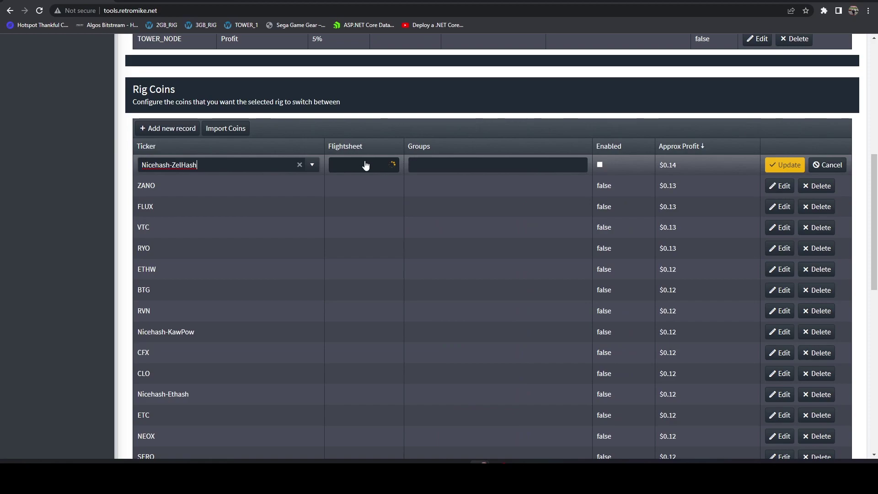
left_click(378, 170)
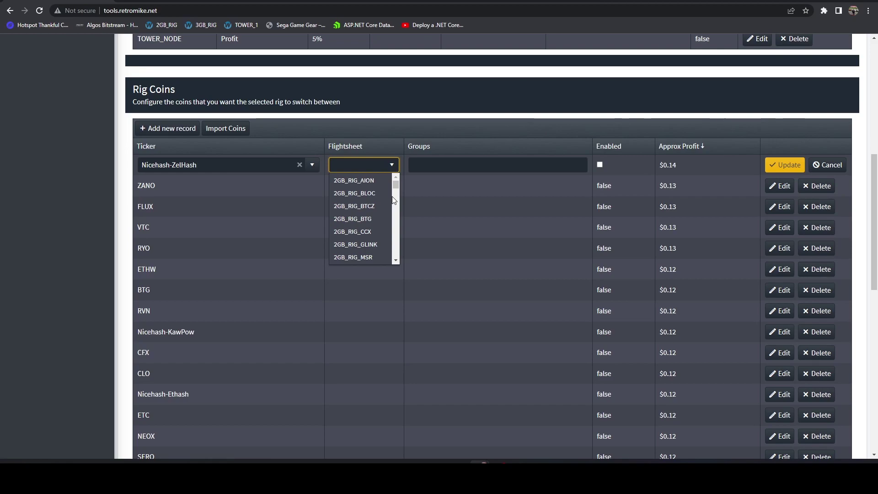
key("t")
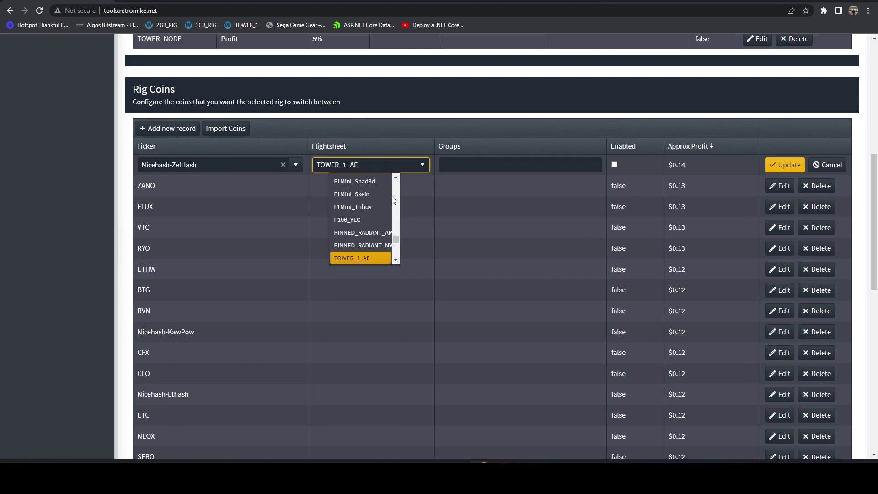
scroll(394, 229, "down", 1)
scroll(394, 228, "down", 10)
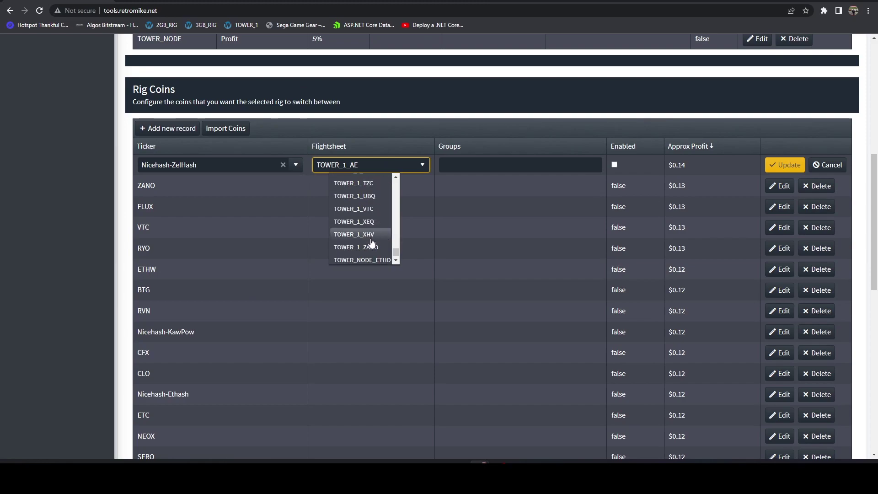
left_click(368, 246)
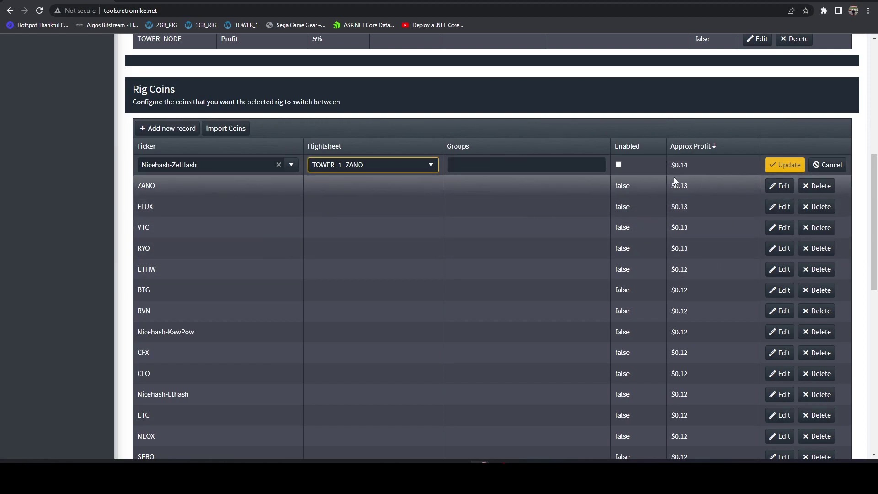
left_click(619, 165)
left_click(798, 168)
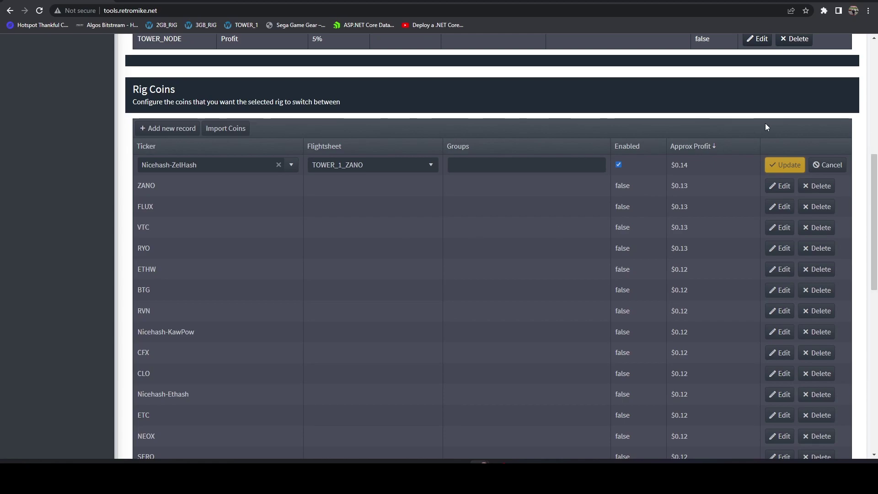
left_click(778, 161)
Look through TOWER_1's rig coins and sort them alphabetically by ticker
scroll(641, 229, "down", 11)
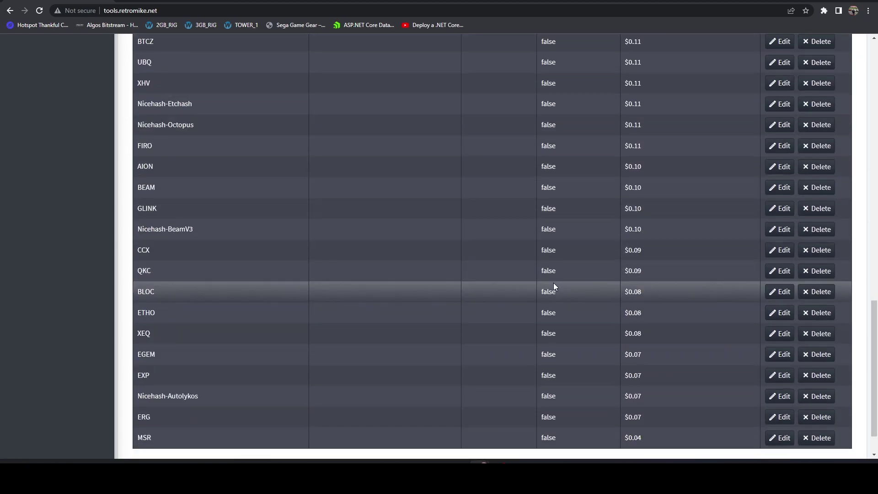
scroll(576, 285, "up", 7)
scroll(575, 286, "up", 4)
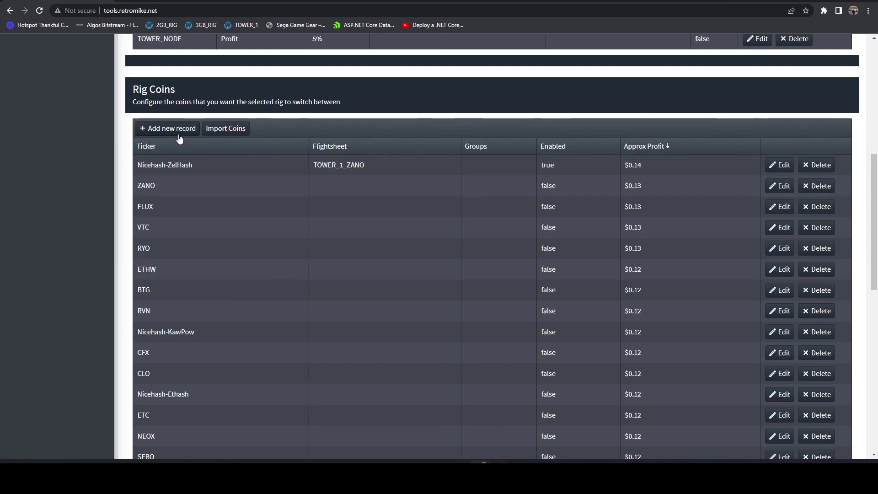
left_click(153, 147)
Assign the TOWER_1_ZANO flightsheet to the ZANO rig coin and save the row
scroll(491, 292, "down", 10)
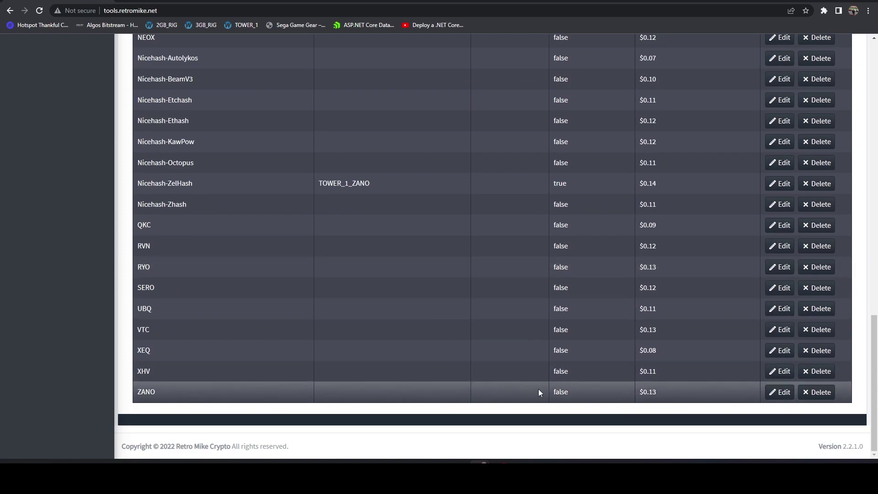
left_click(780, 392)
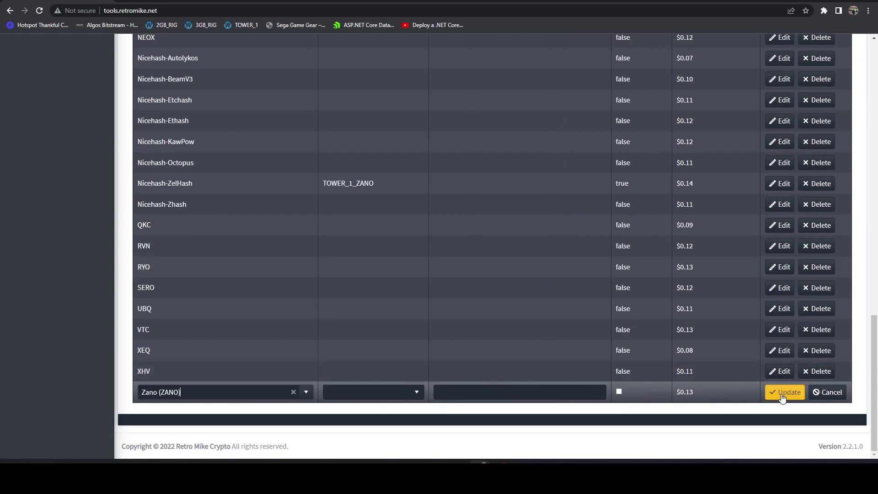
left_click(421, 396)
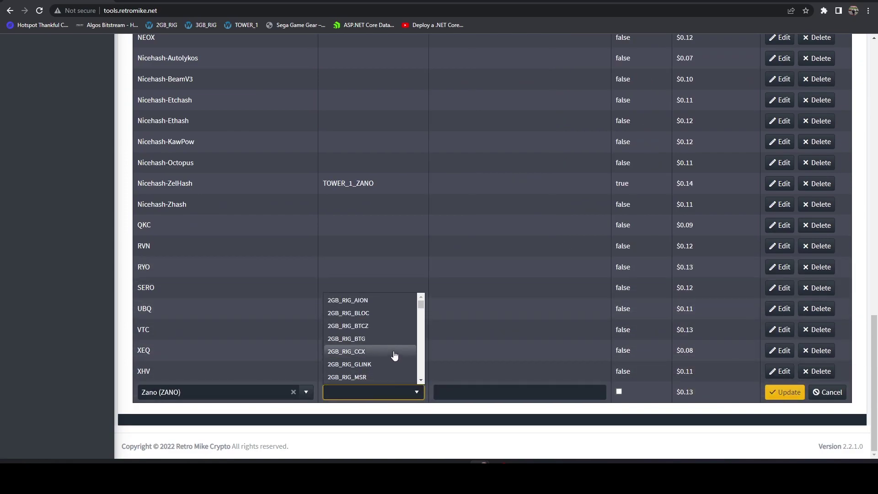
key("t")
scroll(389, 356, "down", 5)
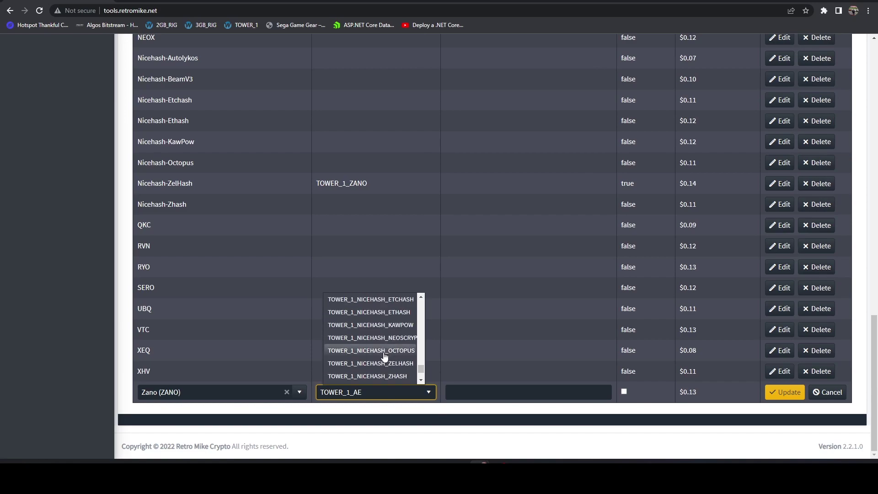
scroll(384, 357, "down", 3)
scroll(382, 354, "up", 5)
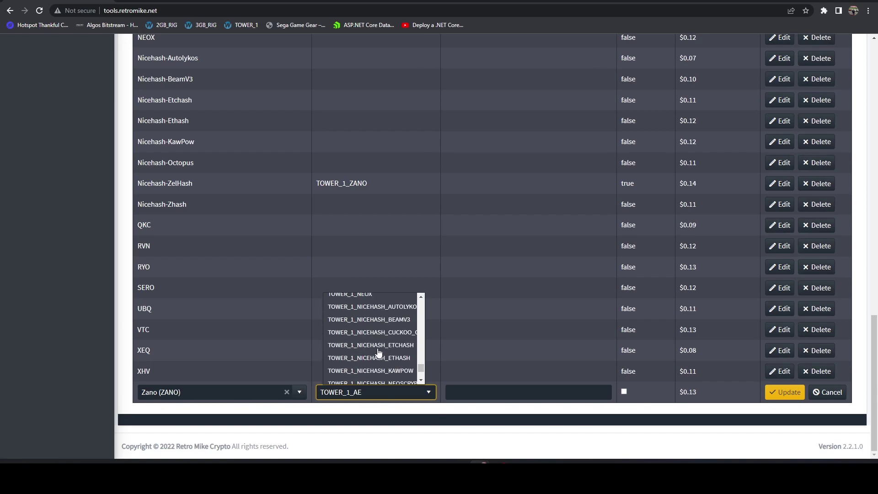
scroll(378, 353, "up", 3)
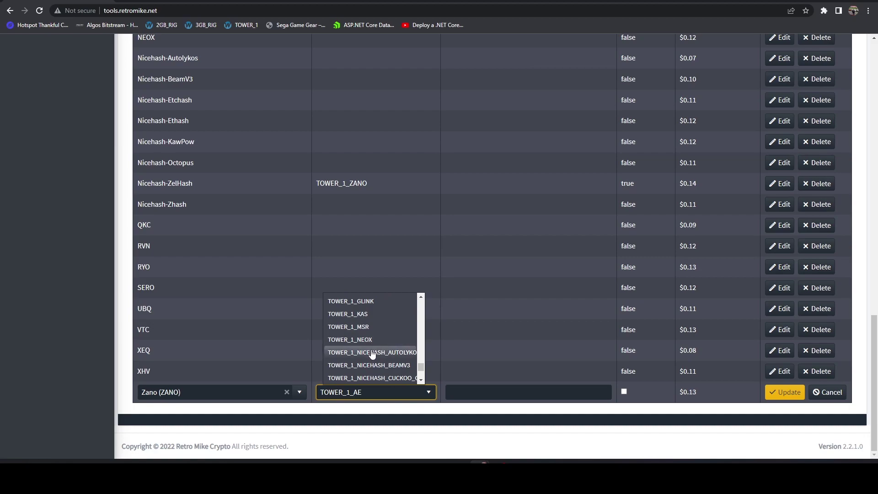
scroll(372, 355, "down", 6)
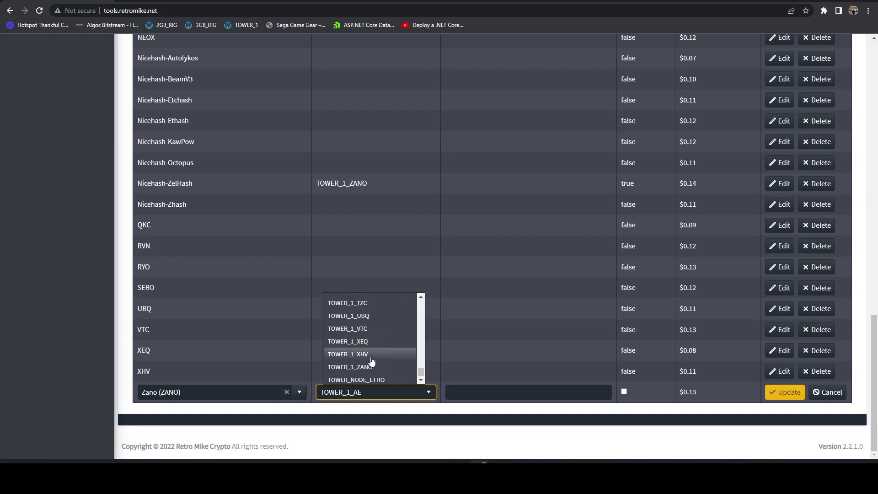
left_click(372, 367)
left_click(784, 393)
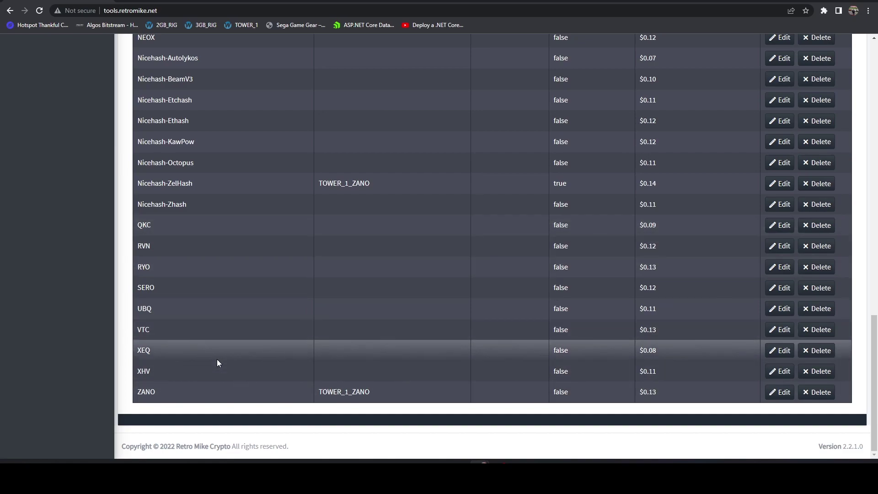
Start a new Auto Exchanging record and look through the available exchanges and fields
scroll(583, 326, "up", 15)
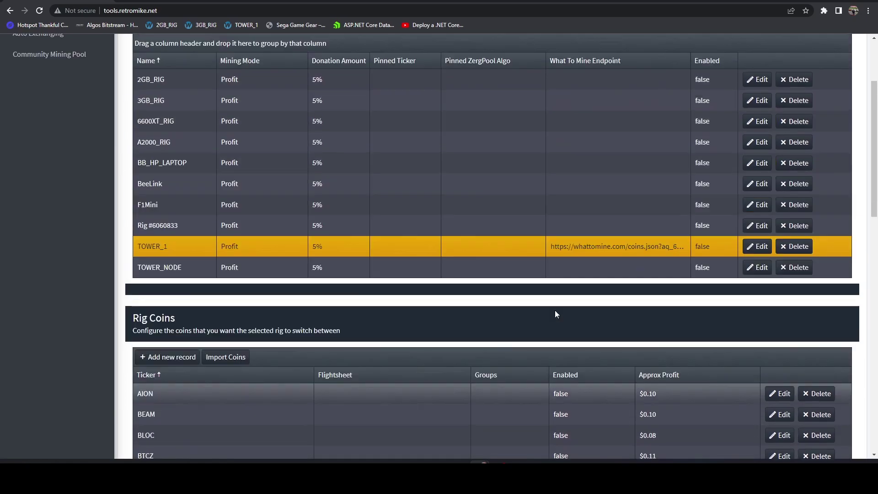
scroll(555, 314, "up", 3)
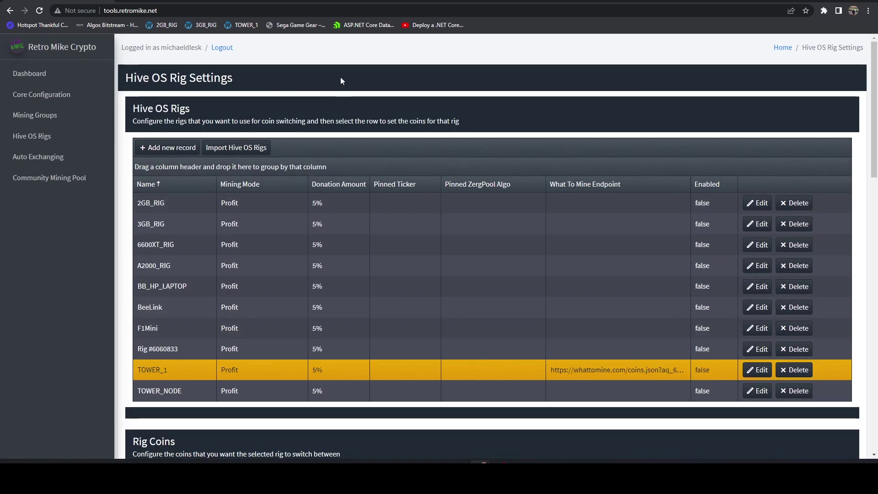
left_click(58, 156)
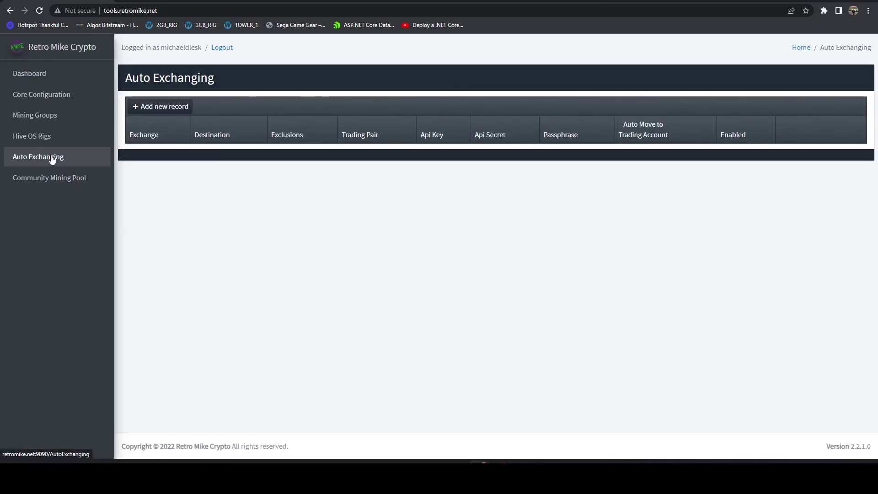
left_click(183, 107)
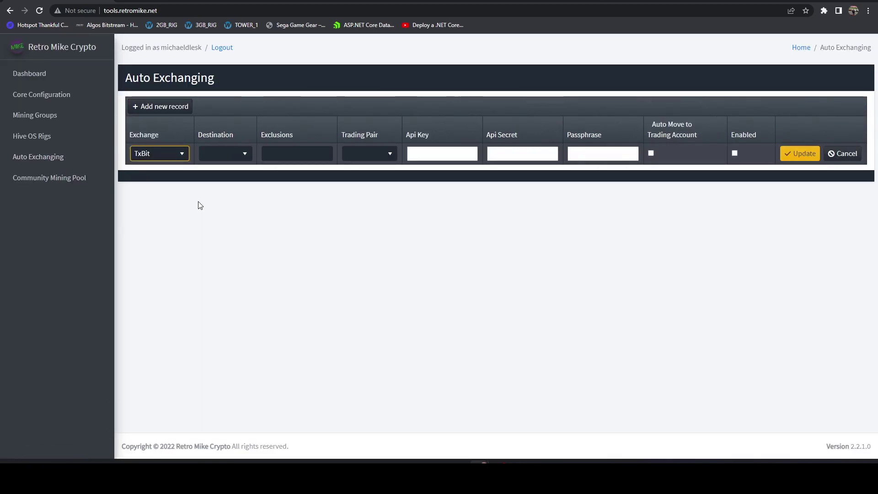
left_click(171, 158)
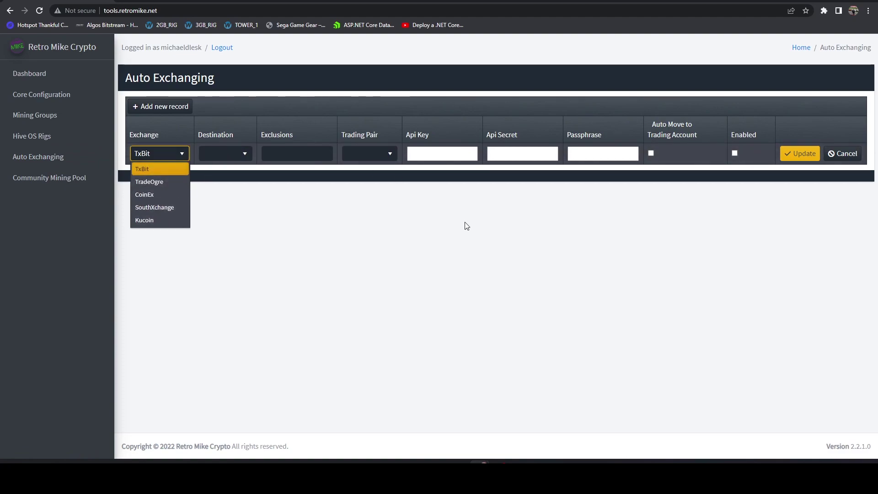
left_click(374, 203)
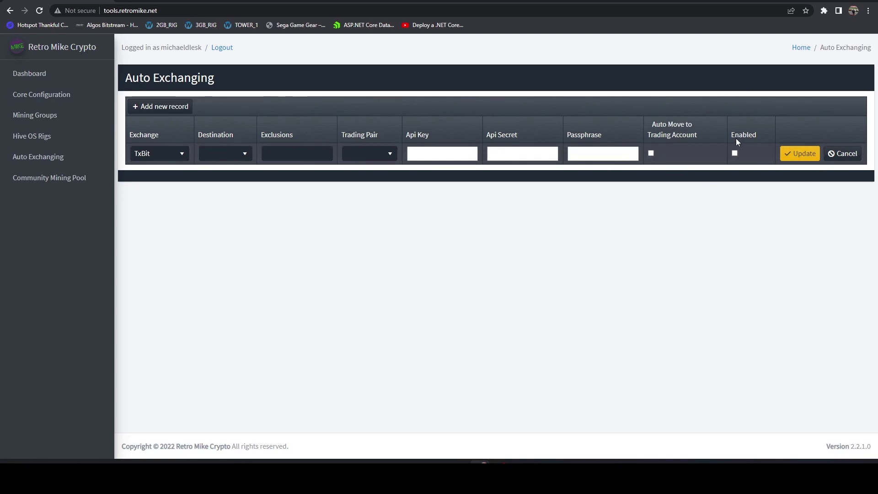
Check the dashboard log and the core configuration settings
left_click(36, 74)
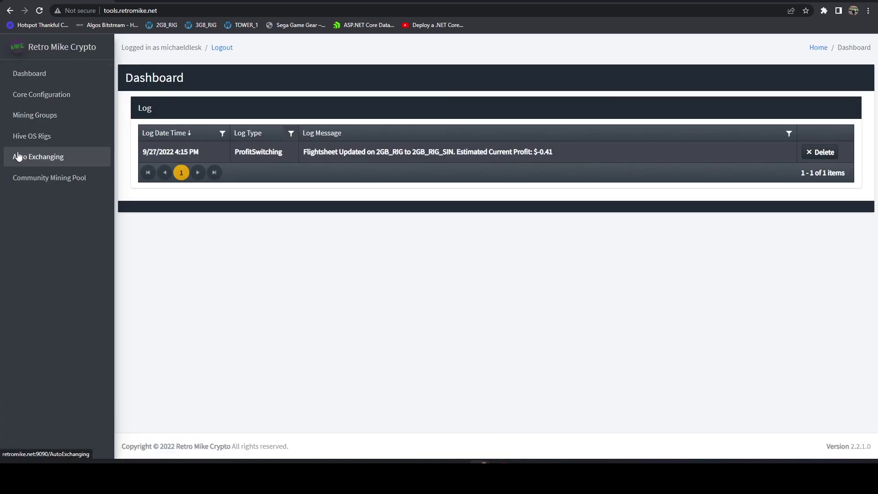
left_click(44, 97)
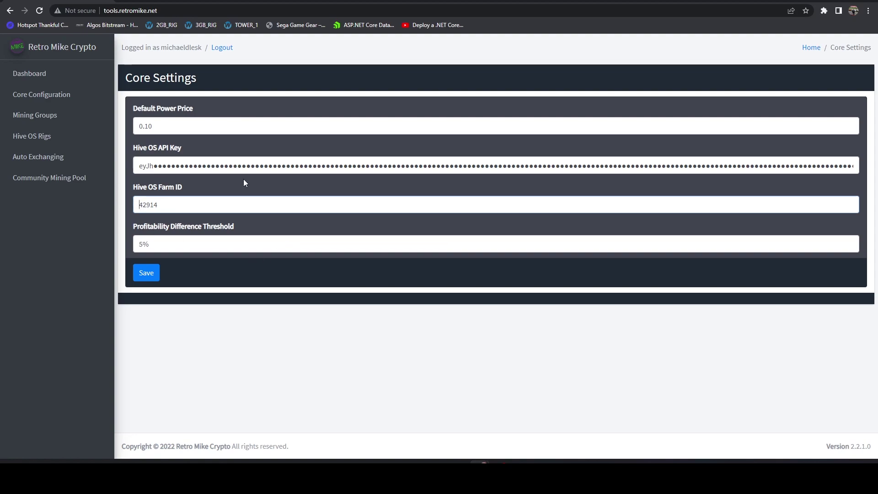
left_click(29, 79)
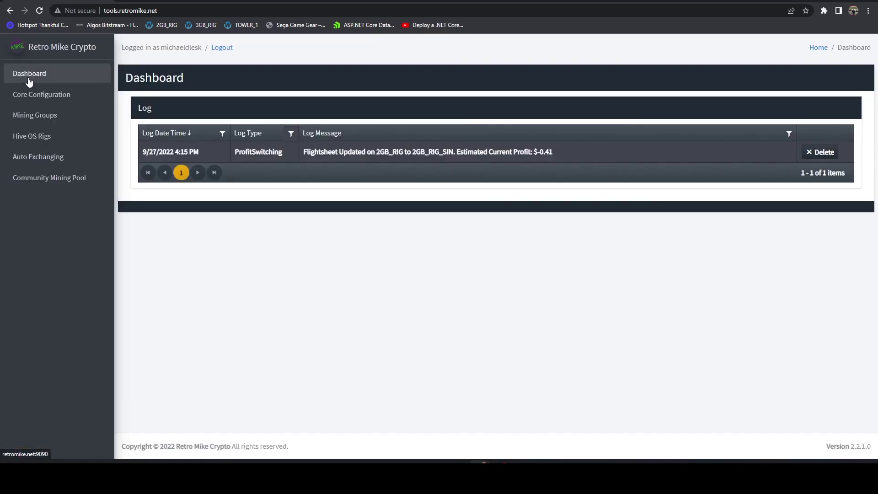
Change the Profitability Difference Threshold to 20% in the core configuration without saving it
left_click(48, 95)
left_click(154, 247)
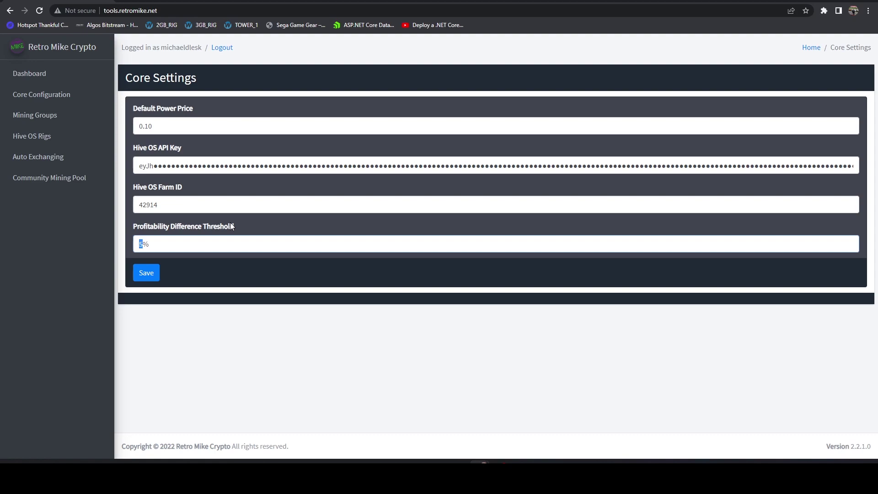
type("20")
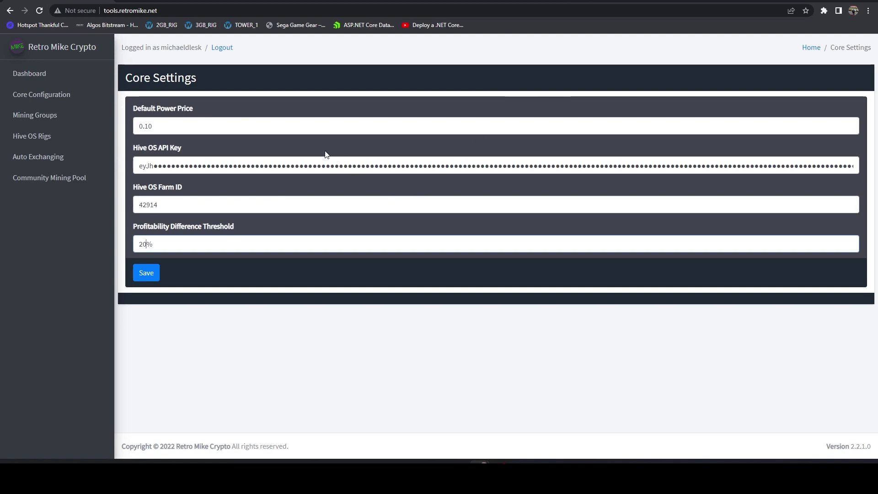
Check the Mining Groups page and read the ProfitSwitching entry in the dashboard log
left_click(39, 117)
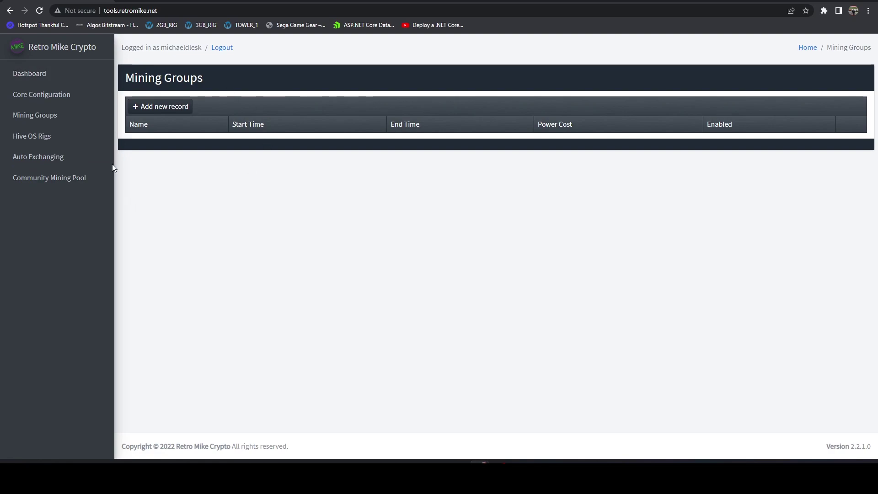
left_click(35, 76)
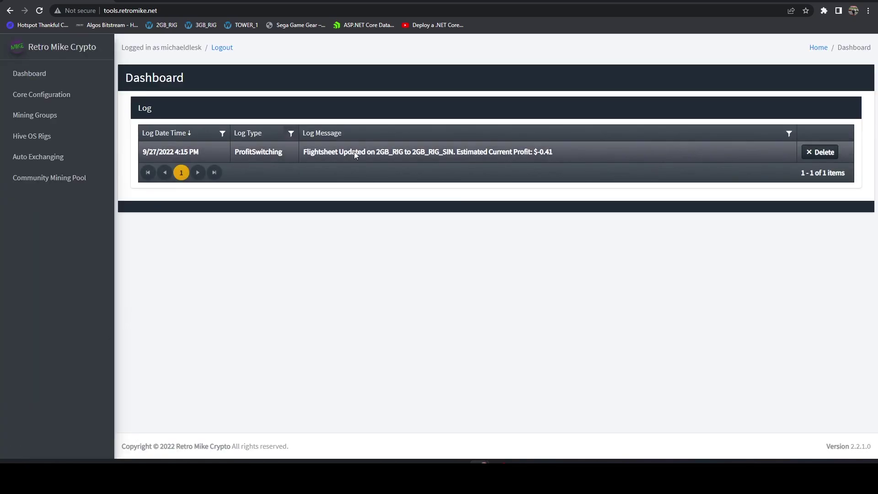
left_click_drag(563, 155, 215, 153)
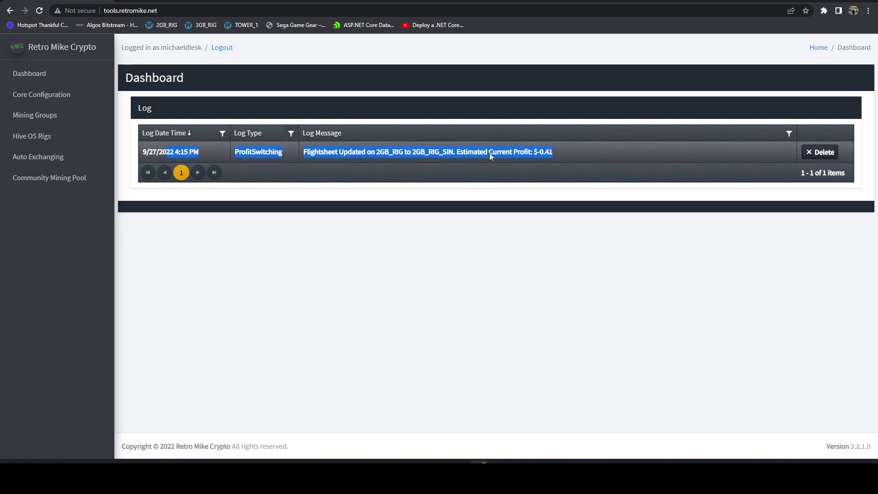
left_click(492, 234)
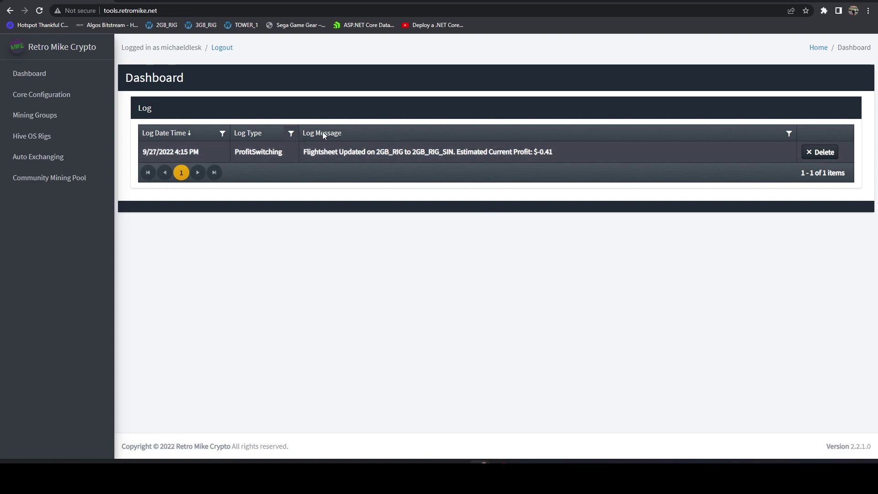
Clear the Log Type filter on the dashboard log and review the System entries
left_click(291, 134)
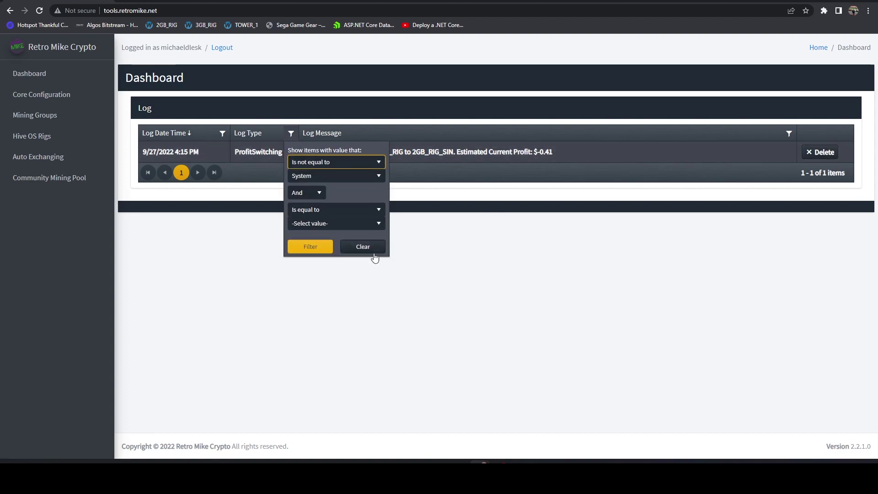
left_click(361, 246)
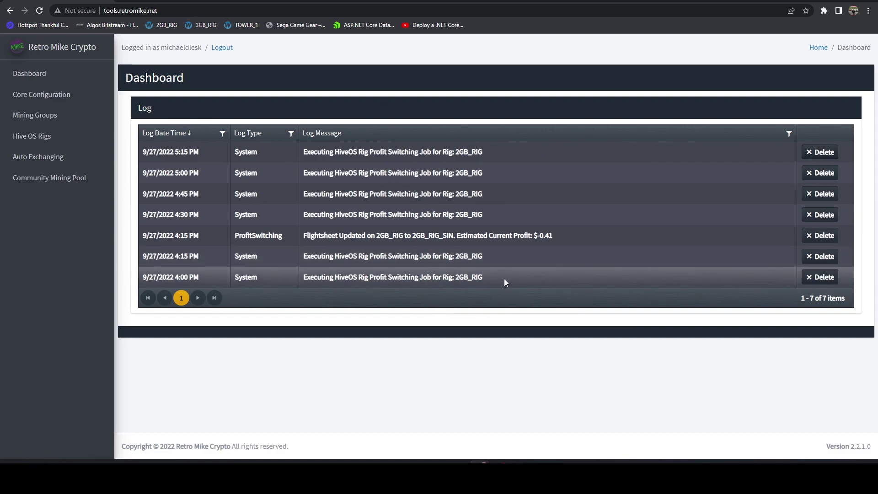
left_click_drag(504, 278, 262, 215)
left_click(362, 382)
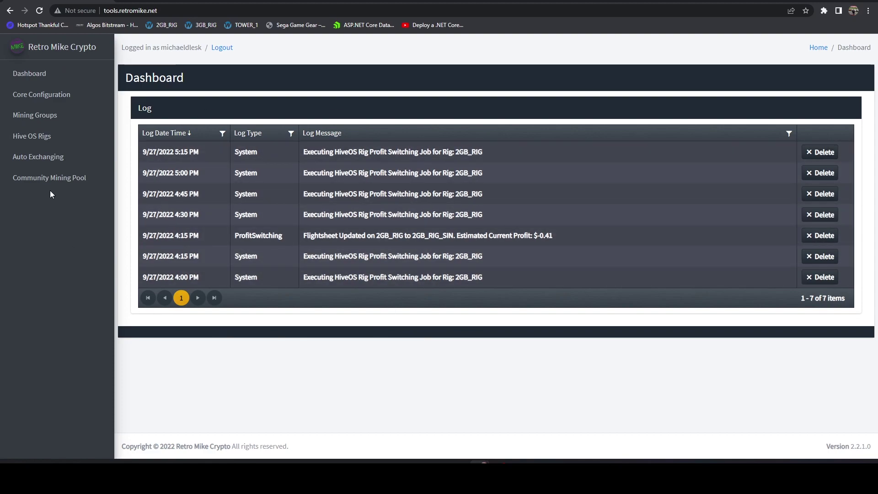
Review the Mining Groups, Core Configuration and Auto Exchanging pages
left_click(50, 116)
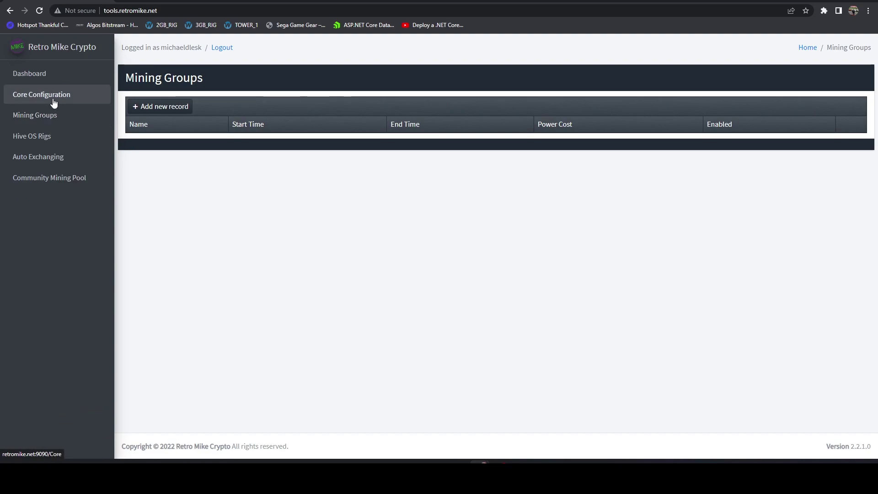
left_click(52, 96)
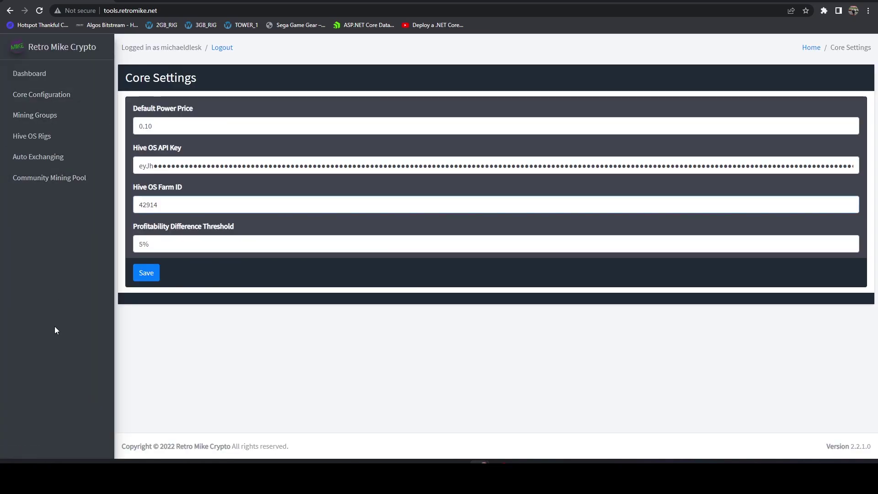
left_click(48, 158)
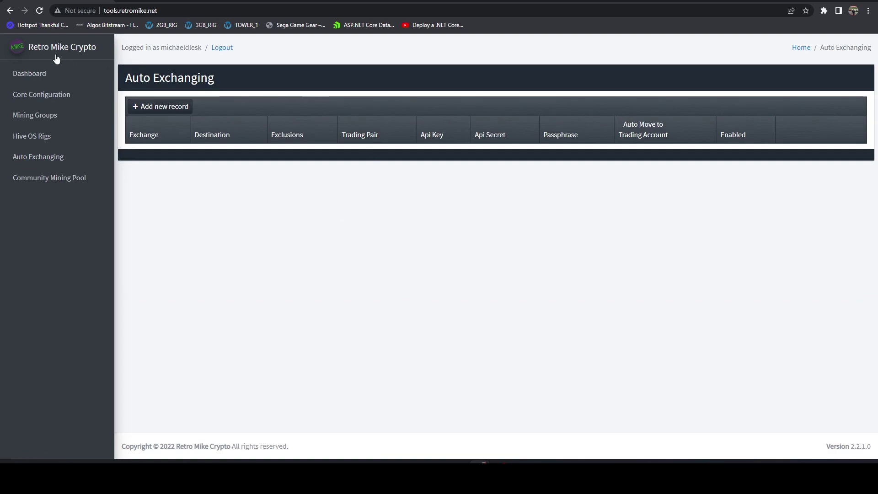
left_click(40, 158)
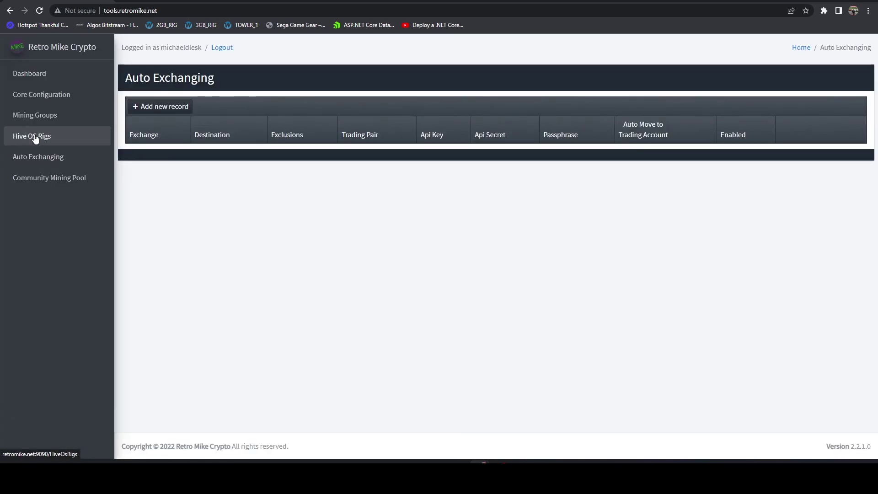
Examine the rig coins of TOWER_1 in the Hive OS rig settings, including their flightsheets, enabled states and approximate profits
left_click(84, 145)
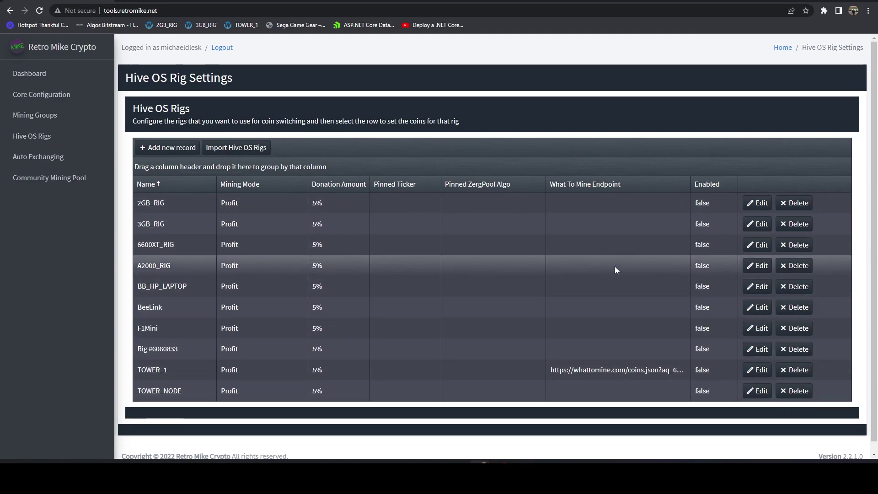
left_click(344, 364)
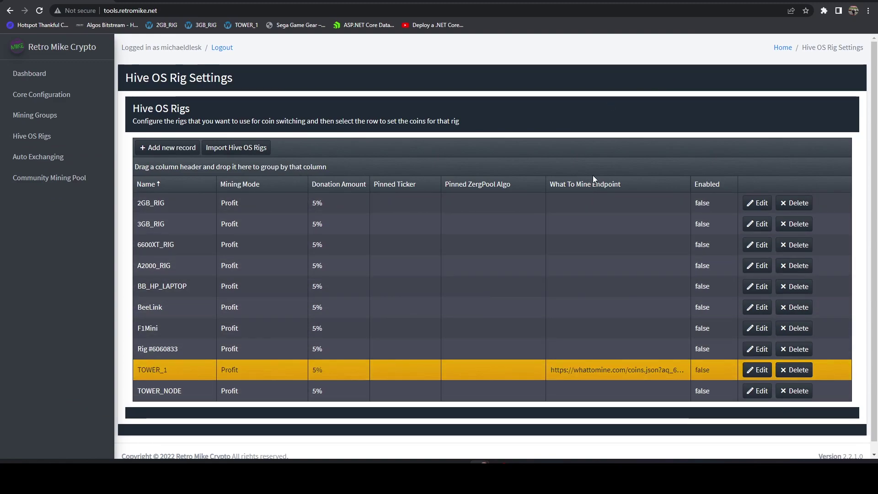
scroll(579, 183, "down", 1)
scroll(577, 191, "down", 7)
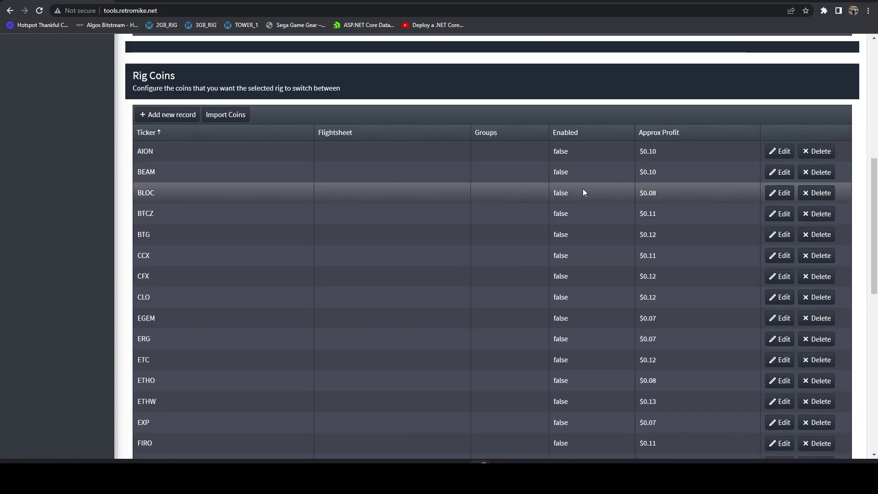
scroll(640, 391, "down", 8)
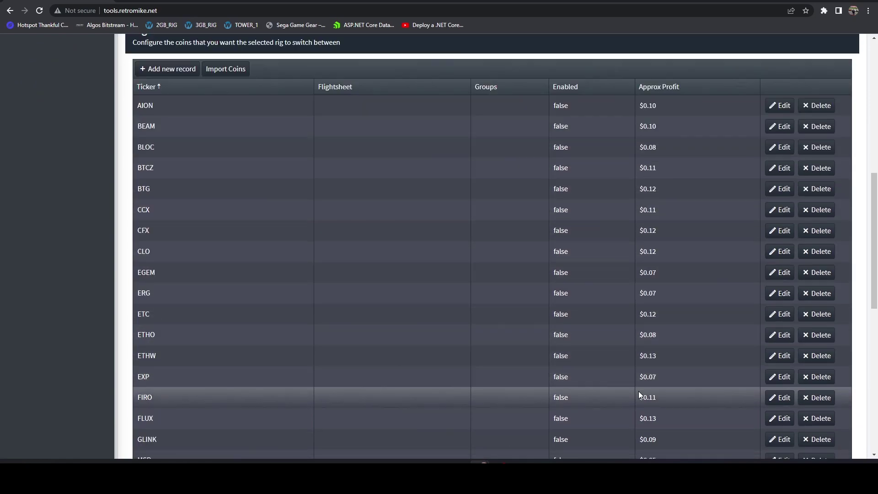
scroll(645, 387, "down", 3)
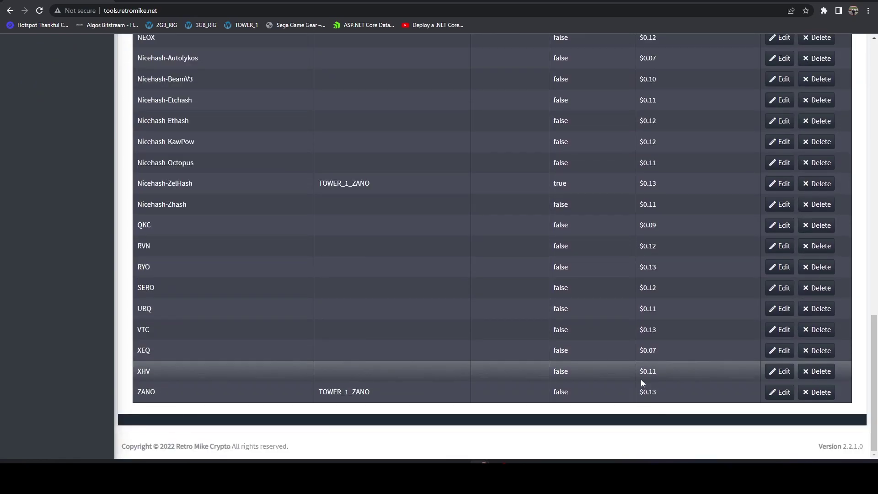
scroll(641, 379, "up", 12)
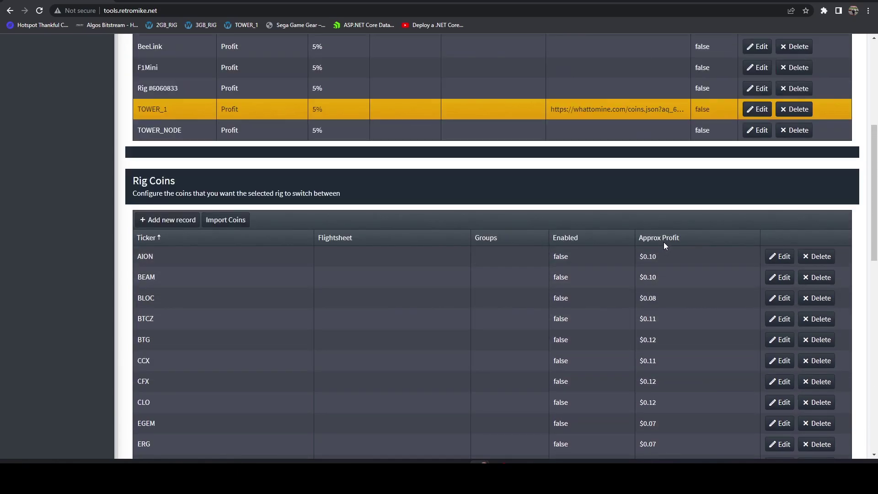
scroll(642, 263, "up", 5)
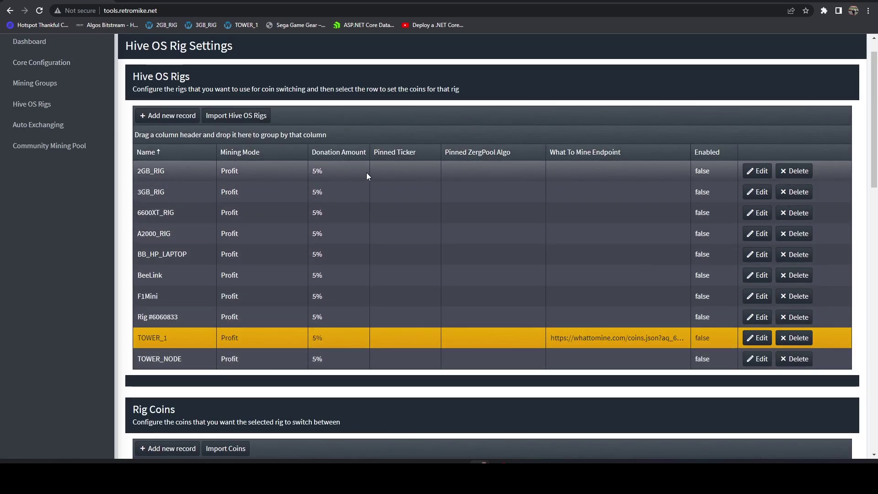
Change the mining mode of 2GB_RIG to ZergPoolAlgoProfitBasis and save the rig
left_click(391, 172)
left_click(757, 192)
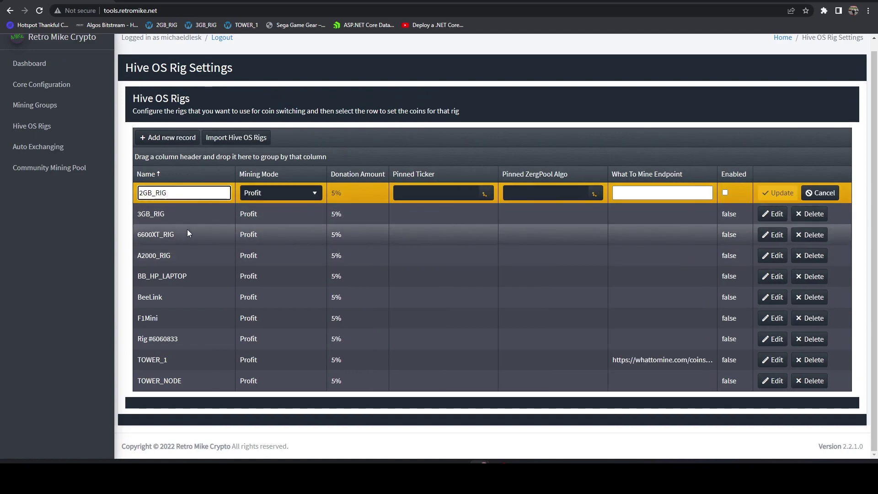
left_click(259, 193)
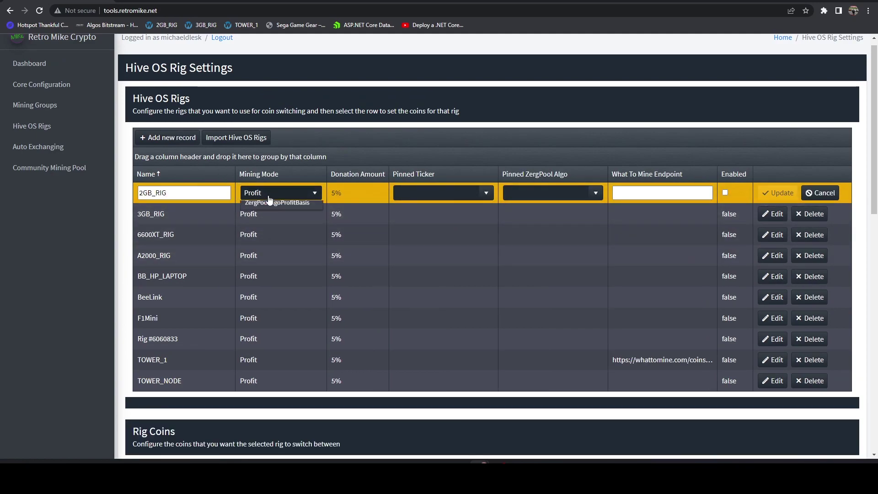
left_click(277, 259)
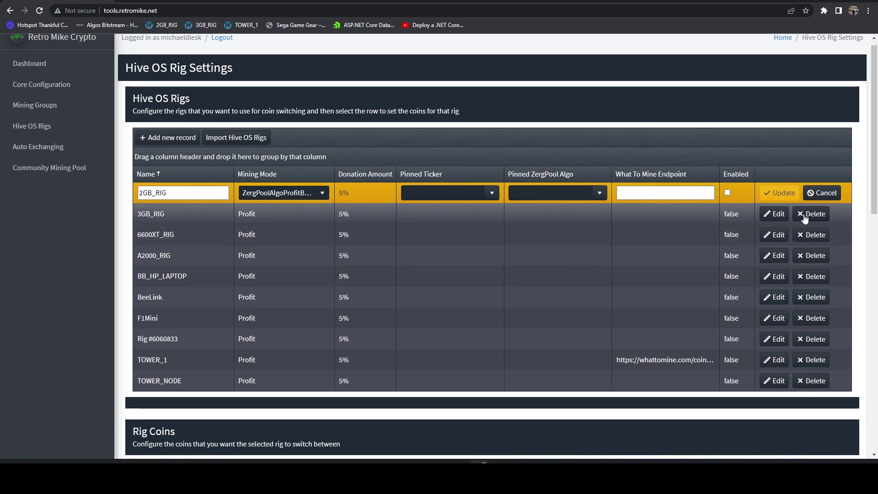
left_click(780, 194)
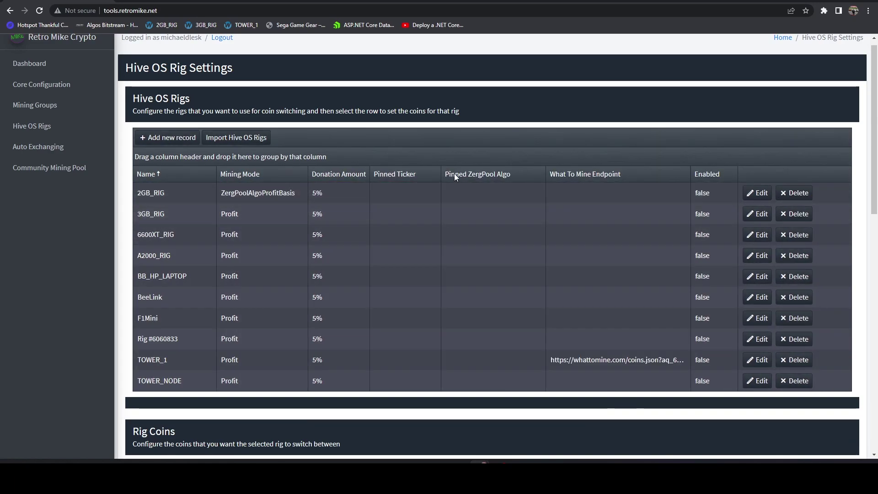
Add a new ZergPool algo record for 2GB_RIG with ethash as its algo
left_click(208, 197)
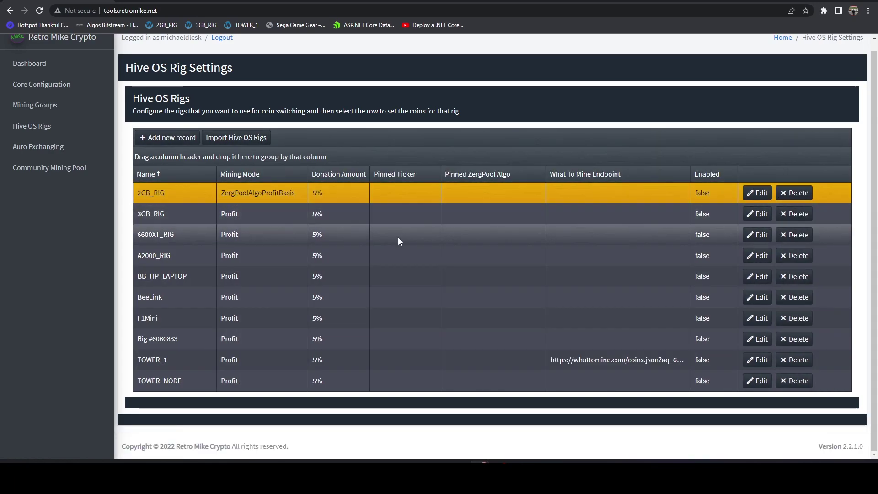
scroll(400, 247, "down", 3)
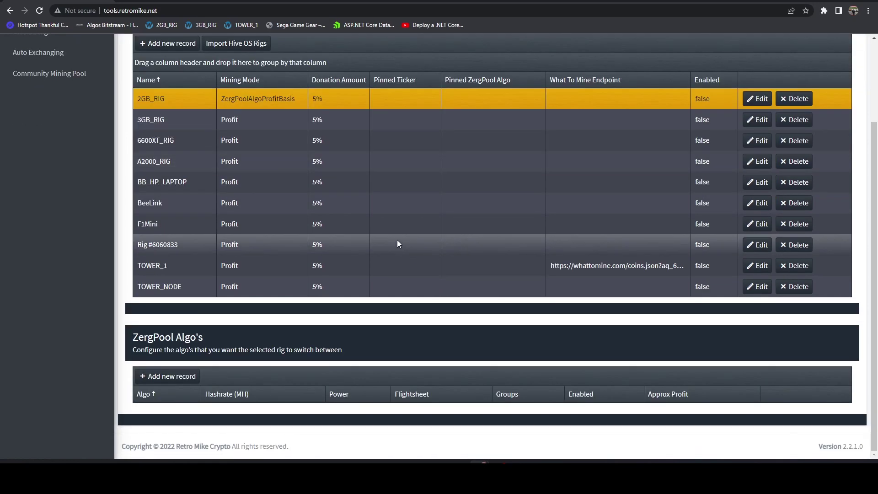
left_click(200, 377)
scroll(410, 337, "down", 1)
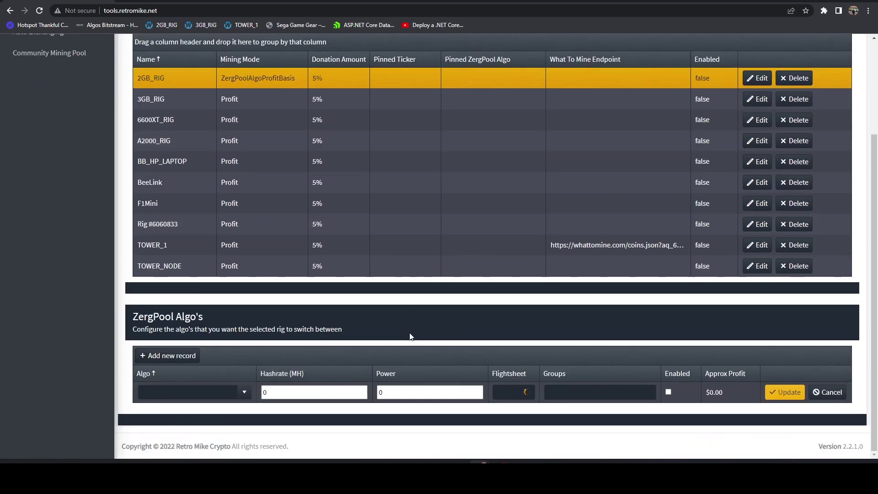
left_click(243, 392)
scroll(195, 320, "down", 3)
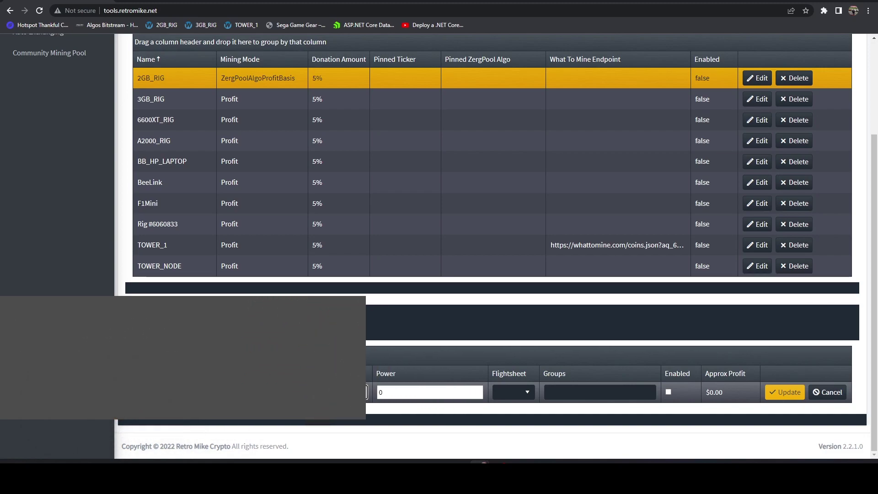
Set the ethash record's hashrate to 550 MH and power to 1200, and save the record
left_click(266, 392)
type("550")
key("Tab")
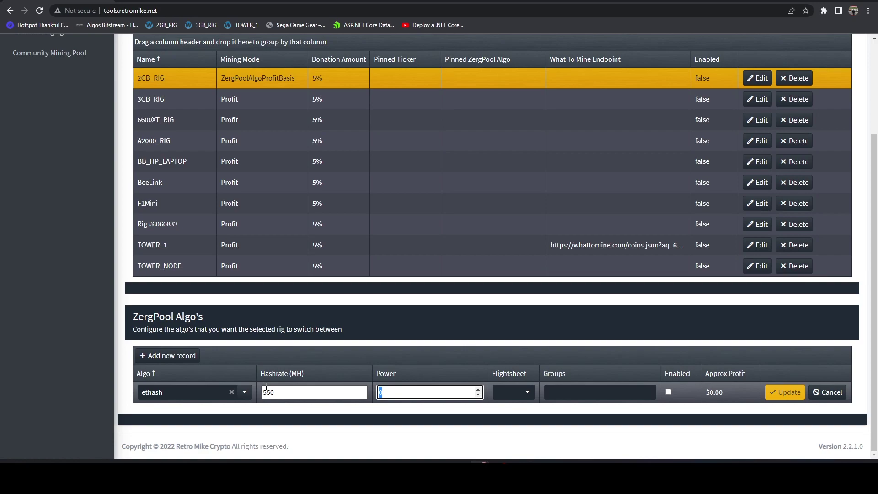
type("1200")
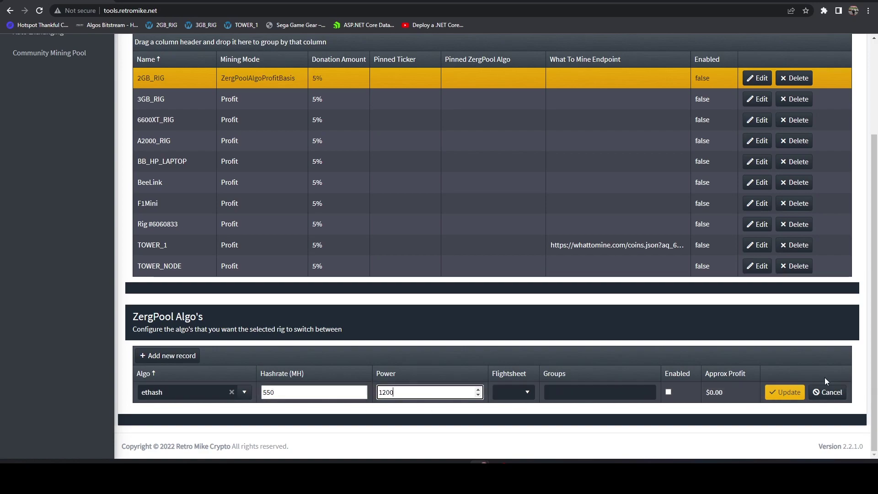
left_click(784, 392)
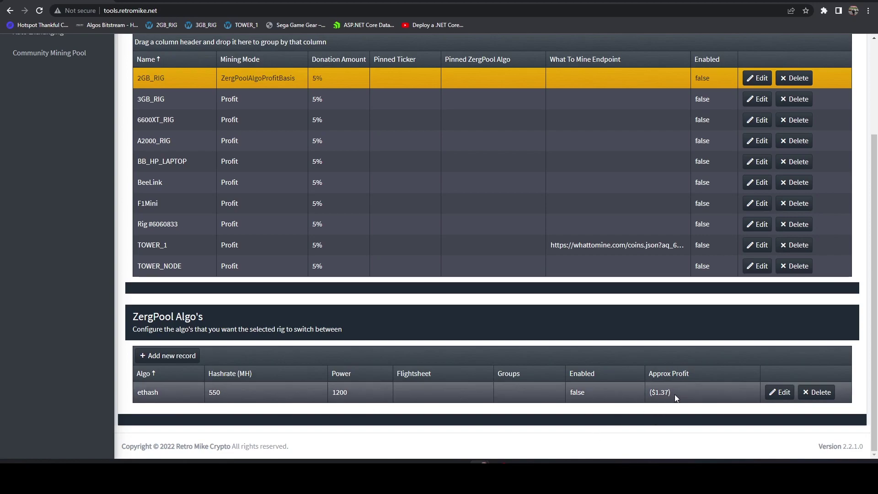
Check the approximate profit of the ethash record and look back over the rig list
left_click_drag(675, 394, 652, 393)
left_click(674, 392)
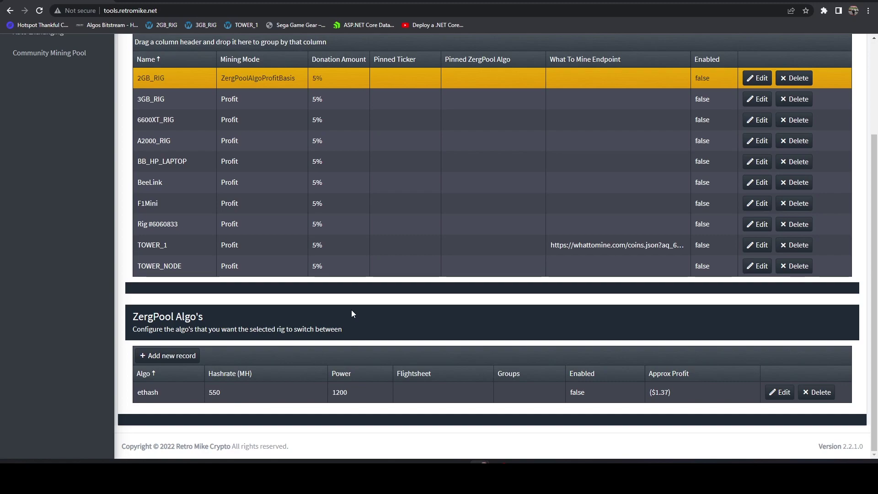
scroll(93, 291, "up", 3)
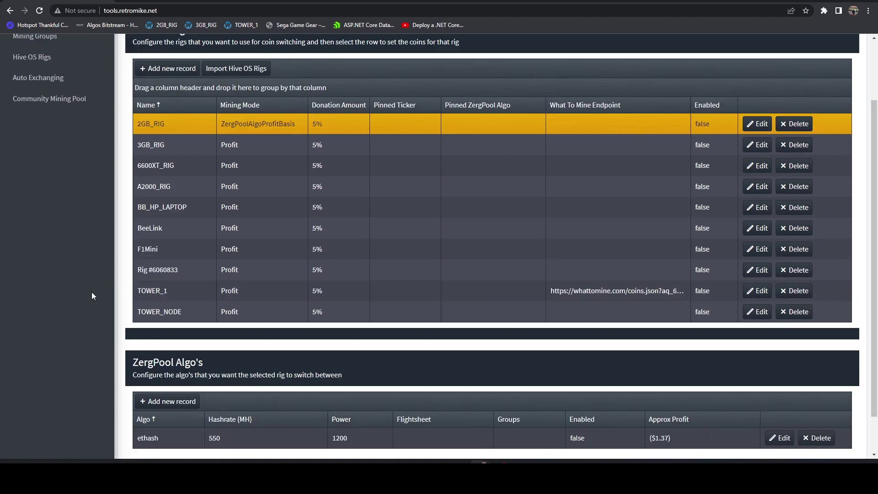